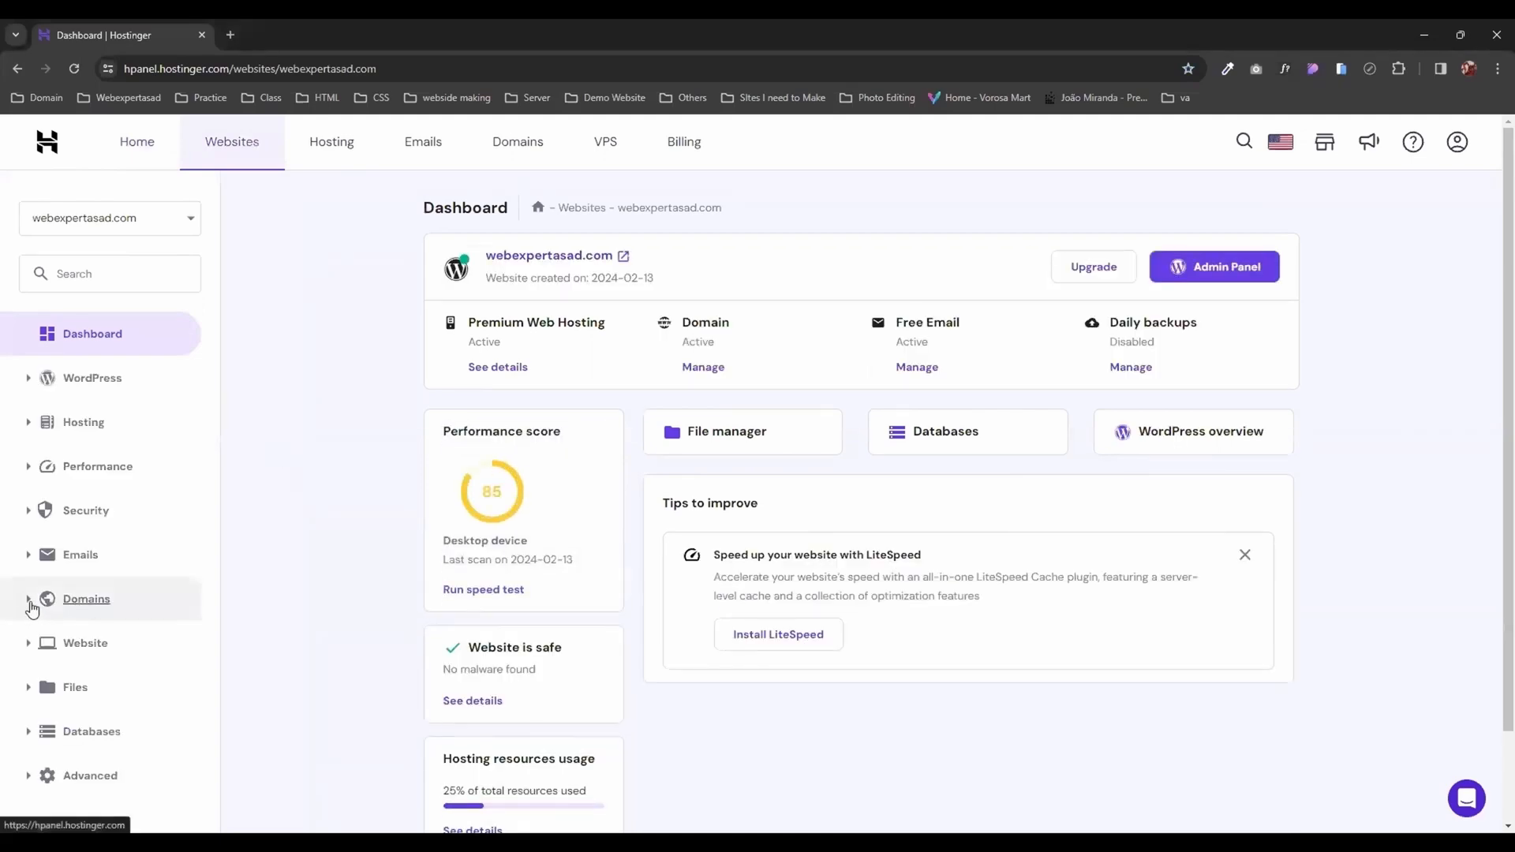
Step: Create the subdomain youtube under webexpertasad.com without a custom folder
left_click(29, 605)
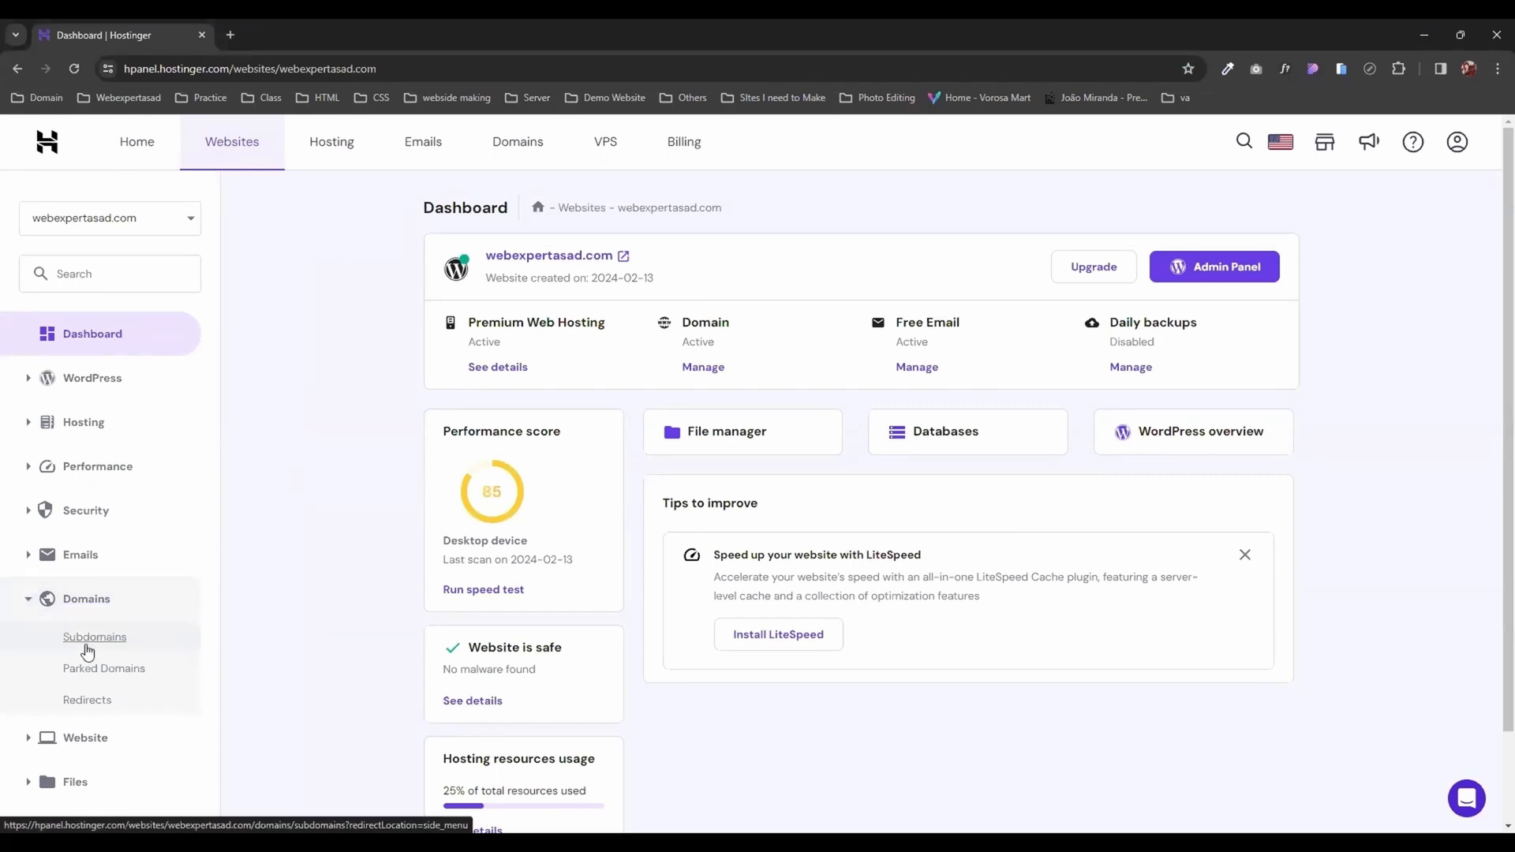
left_click(88, 638)
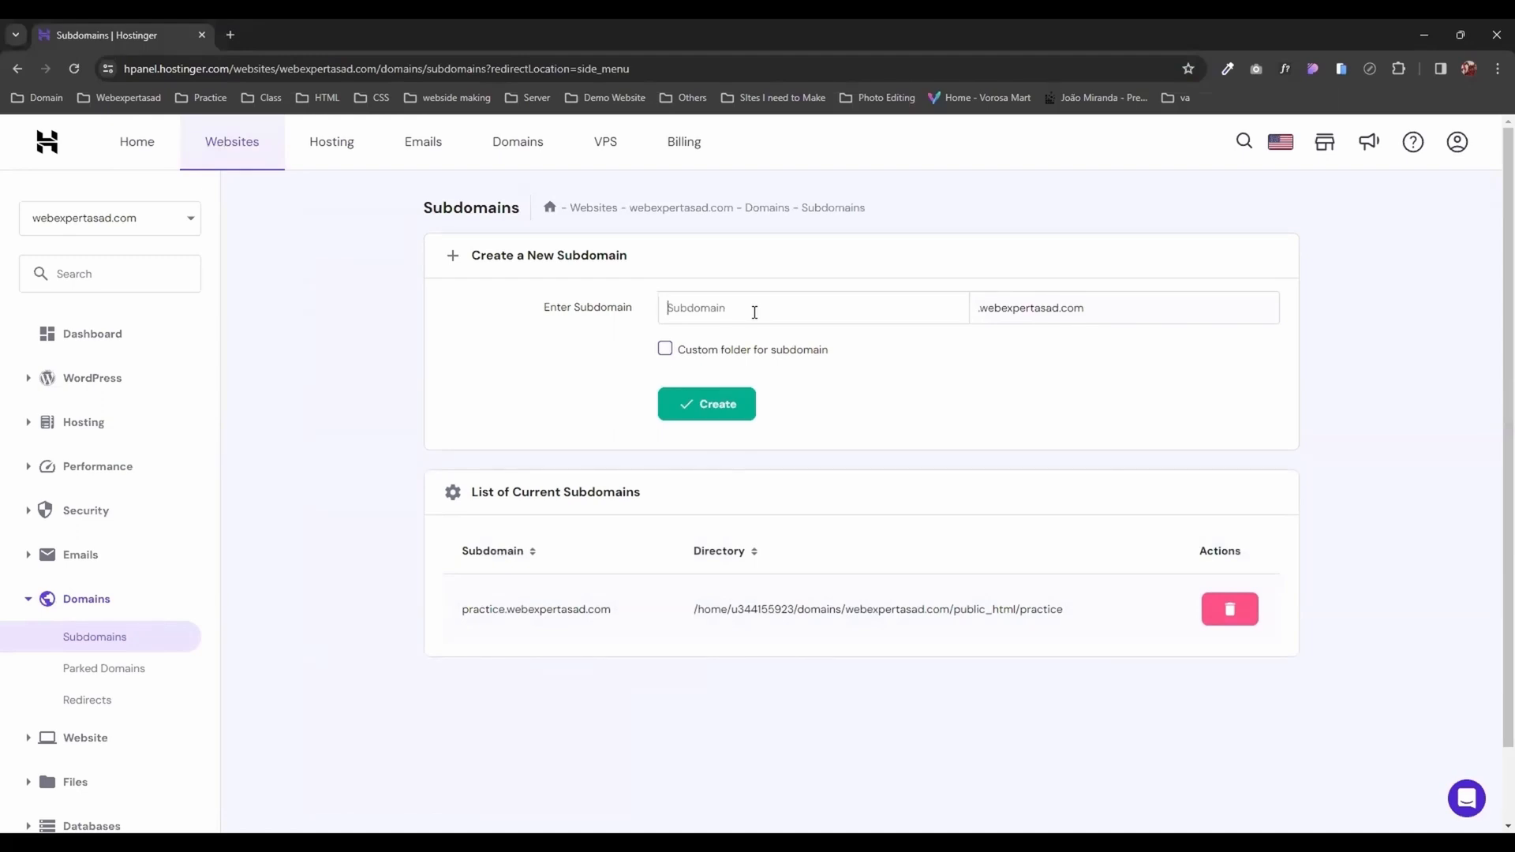
type("youtube")
left_click(675, 409)
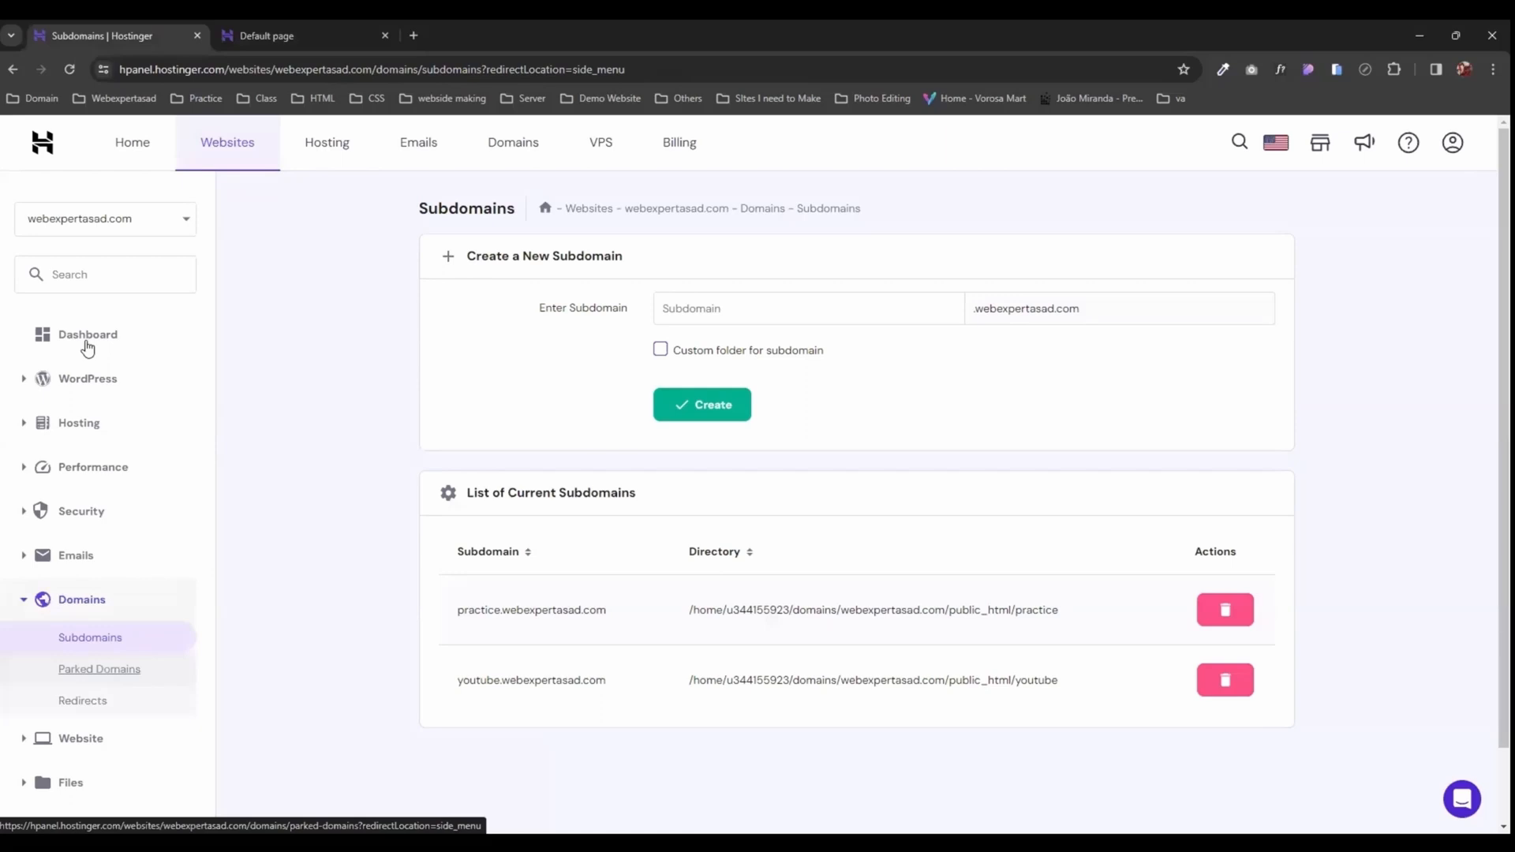
Step: Open the WordPress overview and switch it to the site youtube.webexpertasad.com
left_click(87, 381)
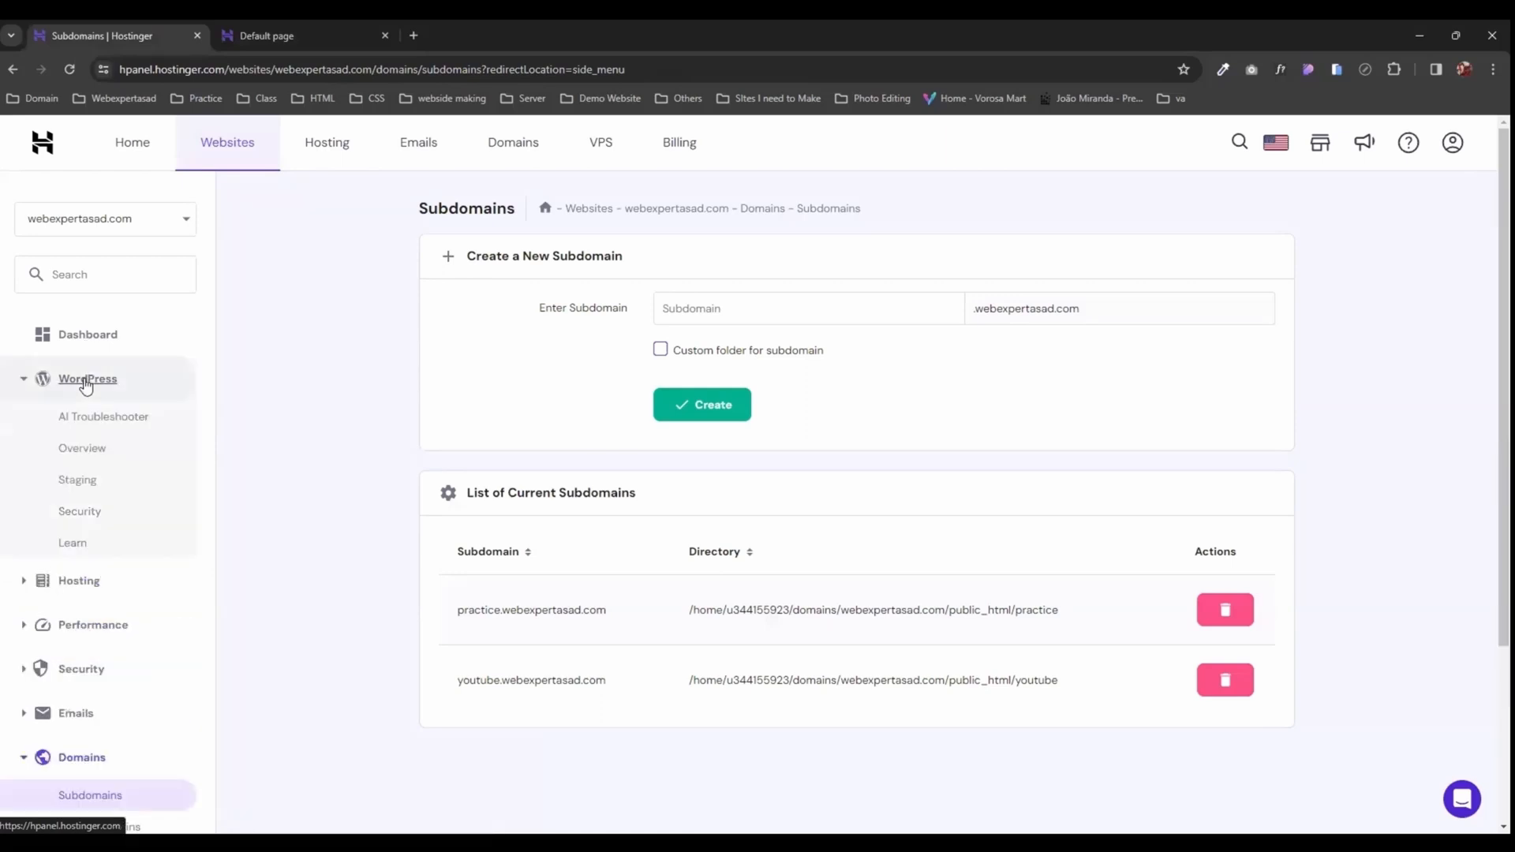
left_click(83, 450)
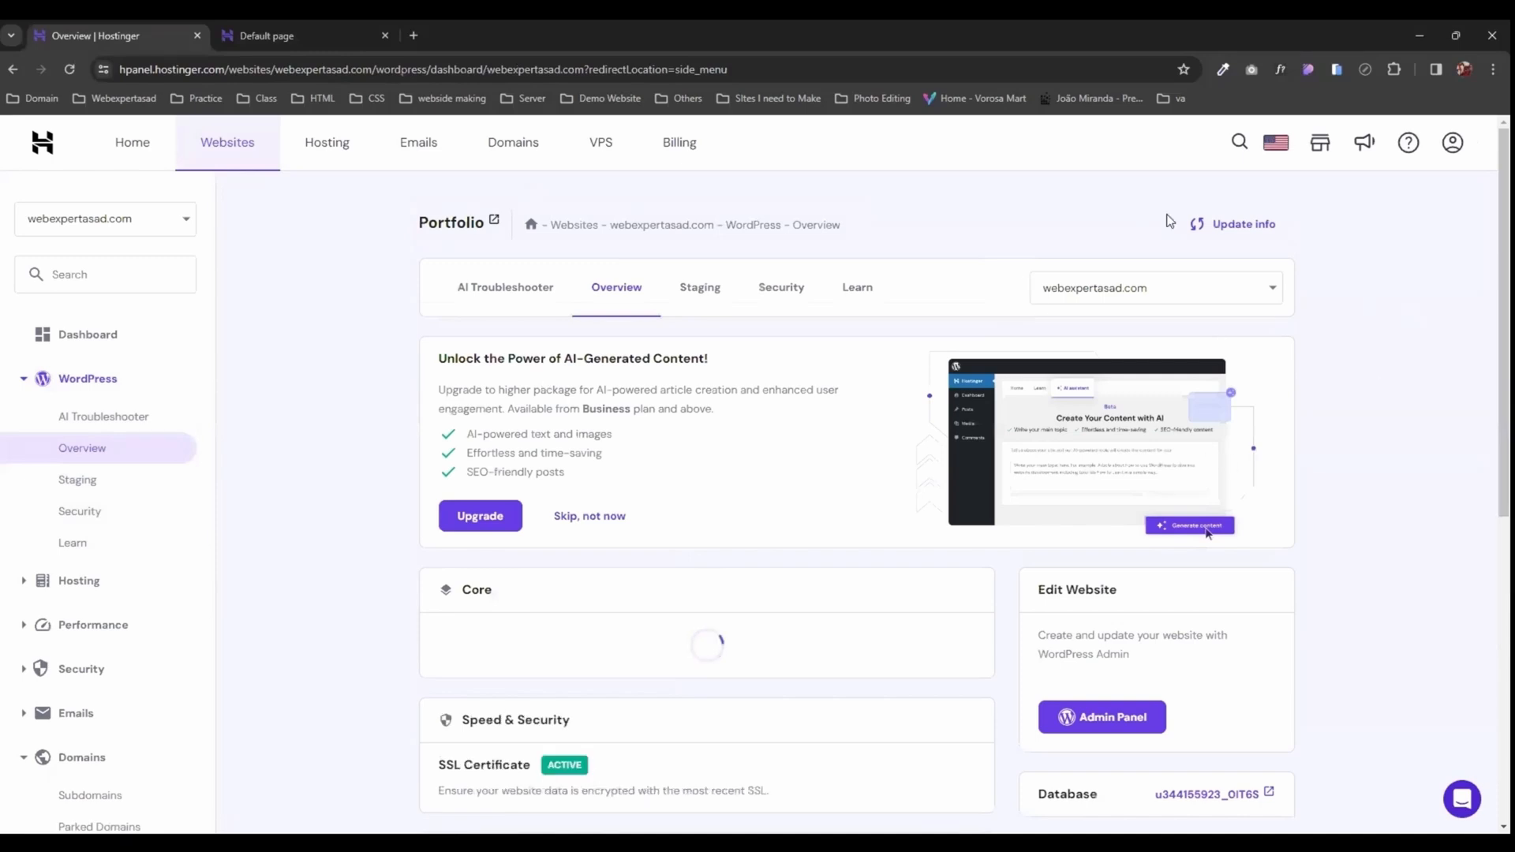
left_click(1194, 286)
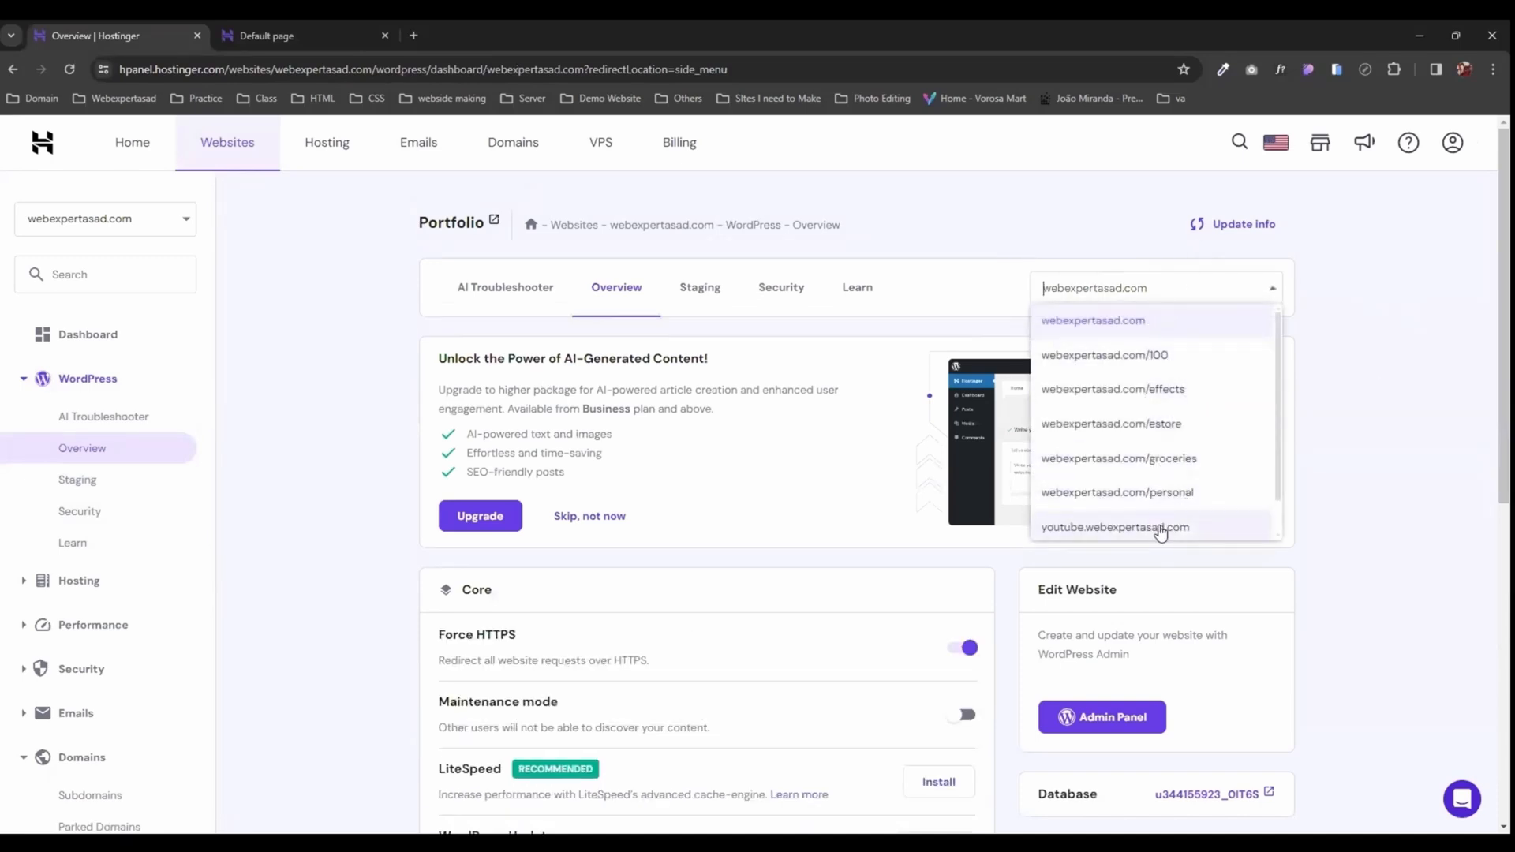
left_click(1160, 531)
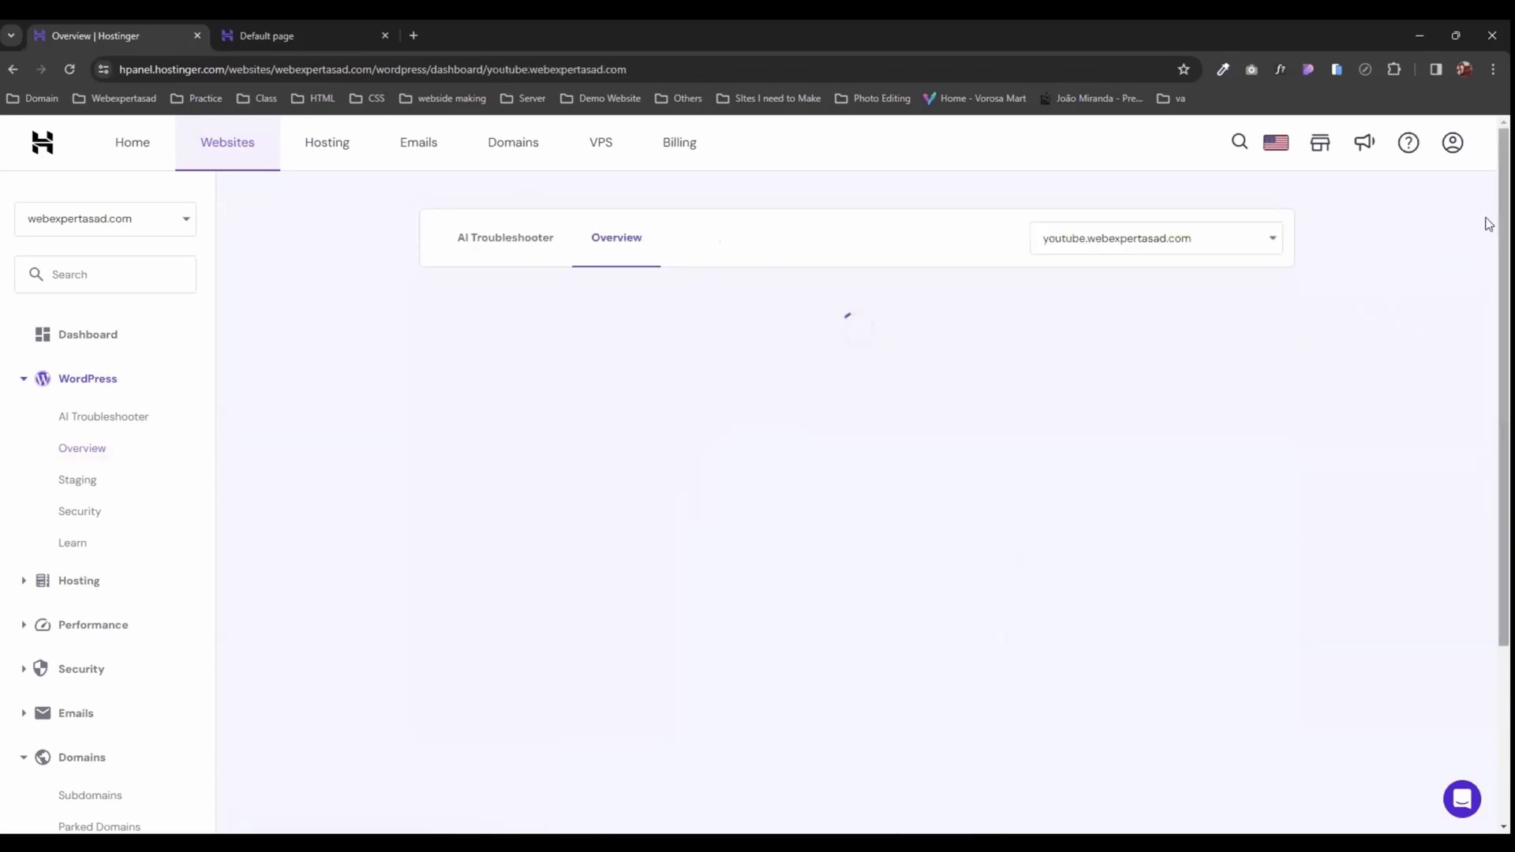
scroll(1488, 237, "down", 1)
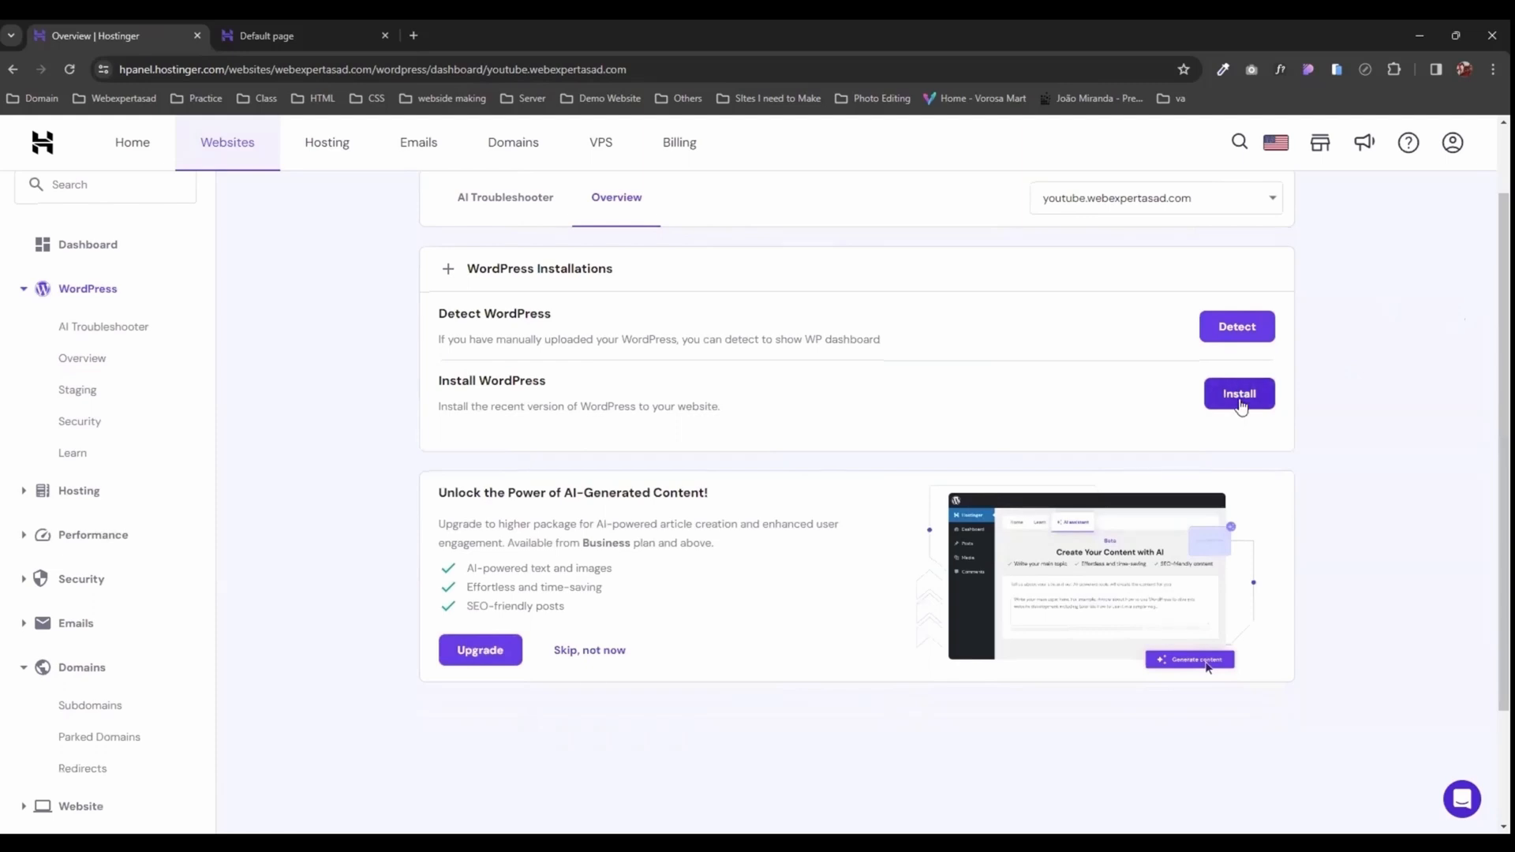
Step: Start installing WordPress on youtube.webexpertasad.com and set the website title to Youtube
left_click(1240, 395)
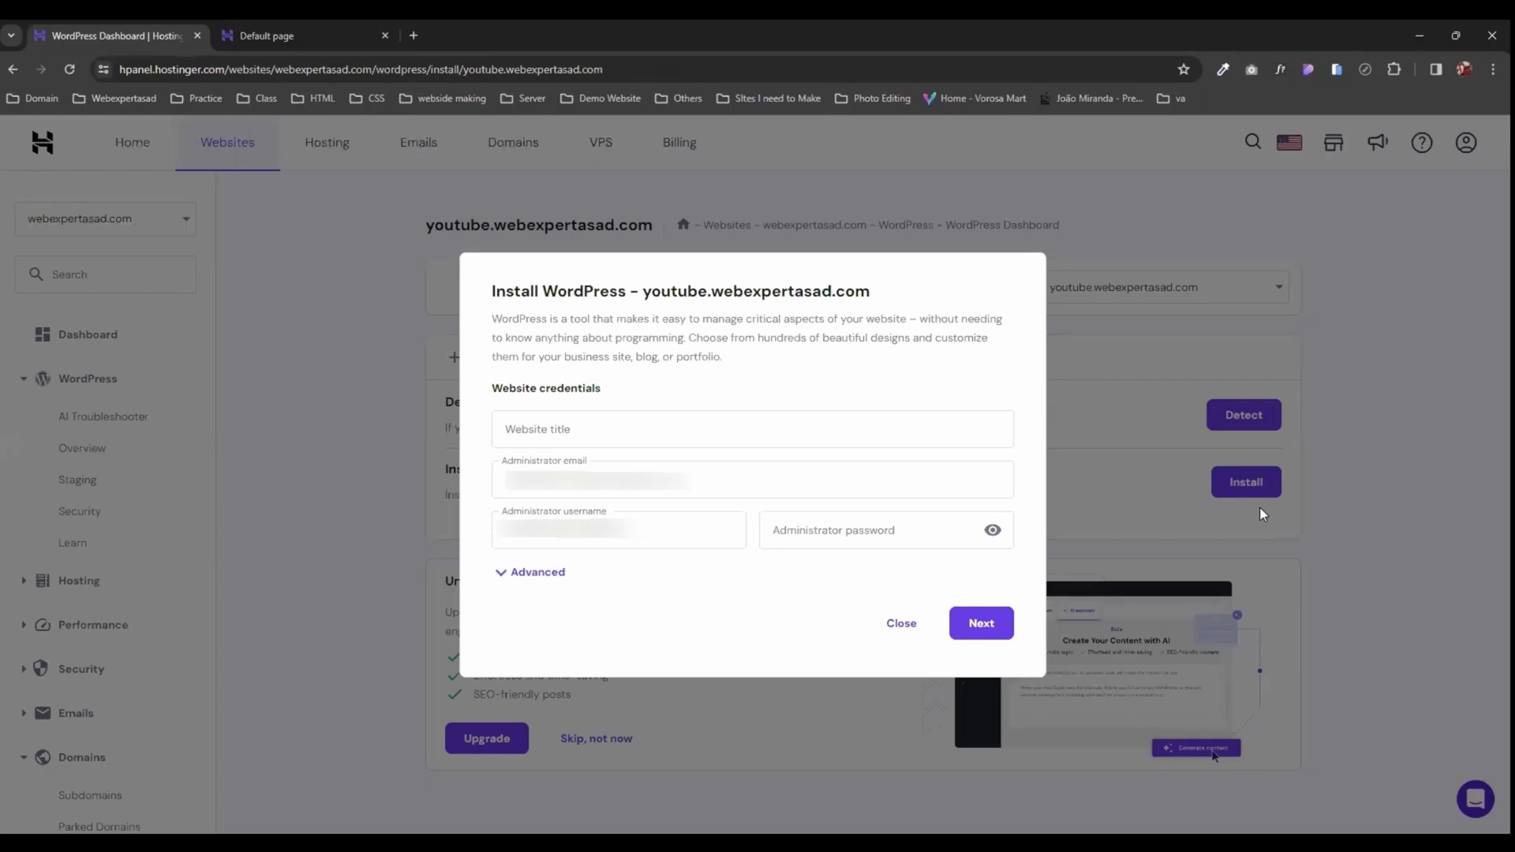
left_click(543, 429)
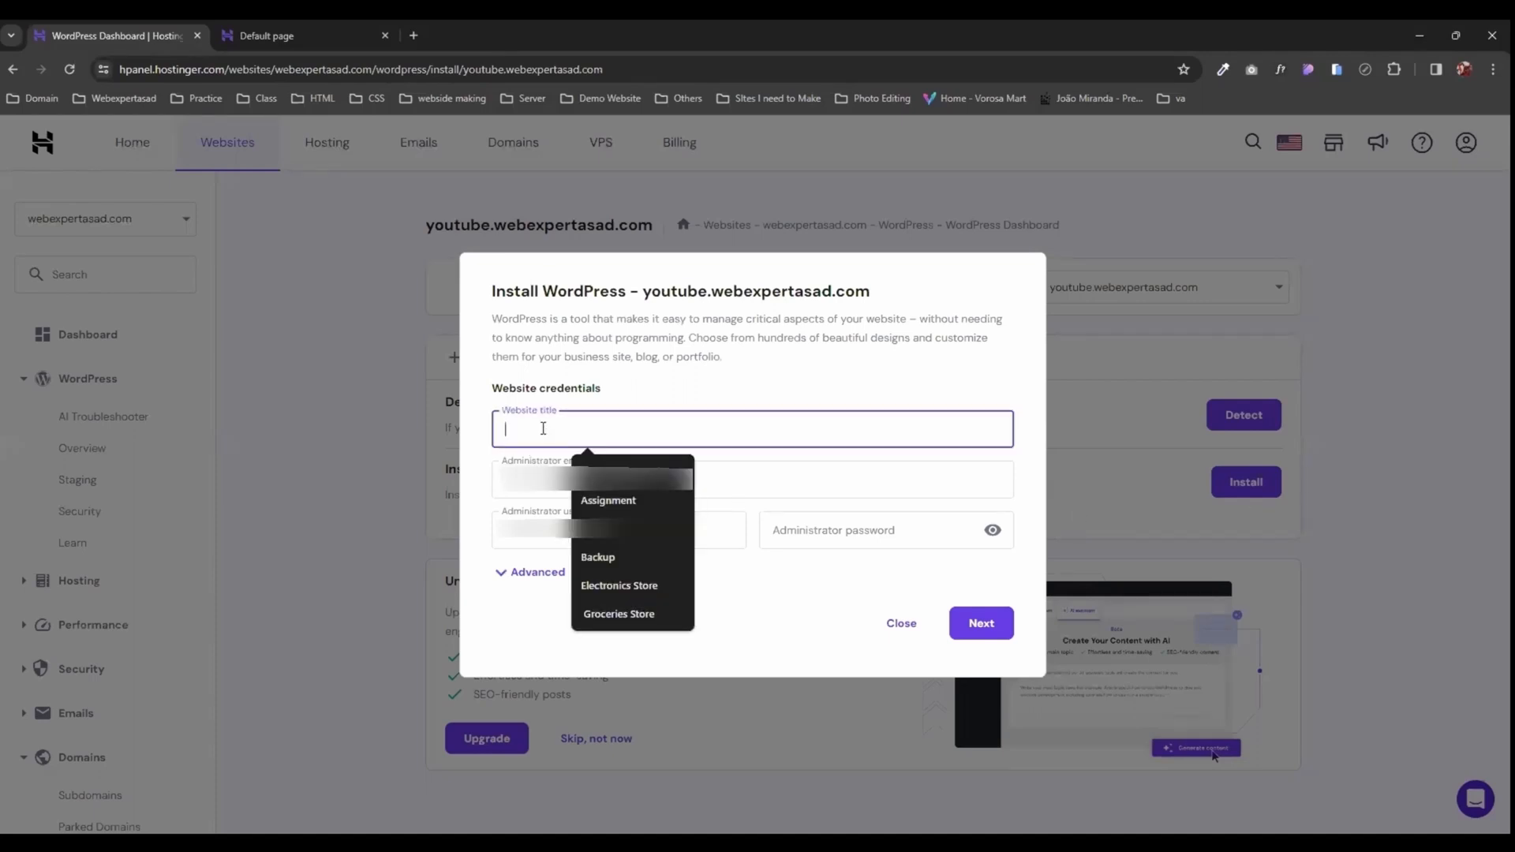
type("Youtub")
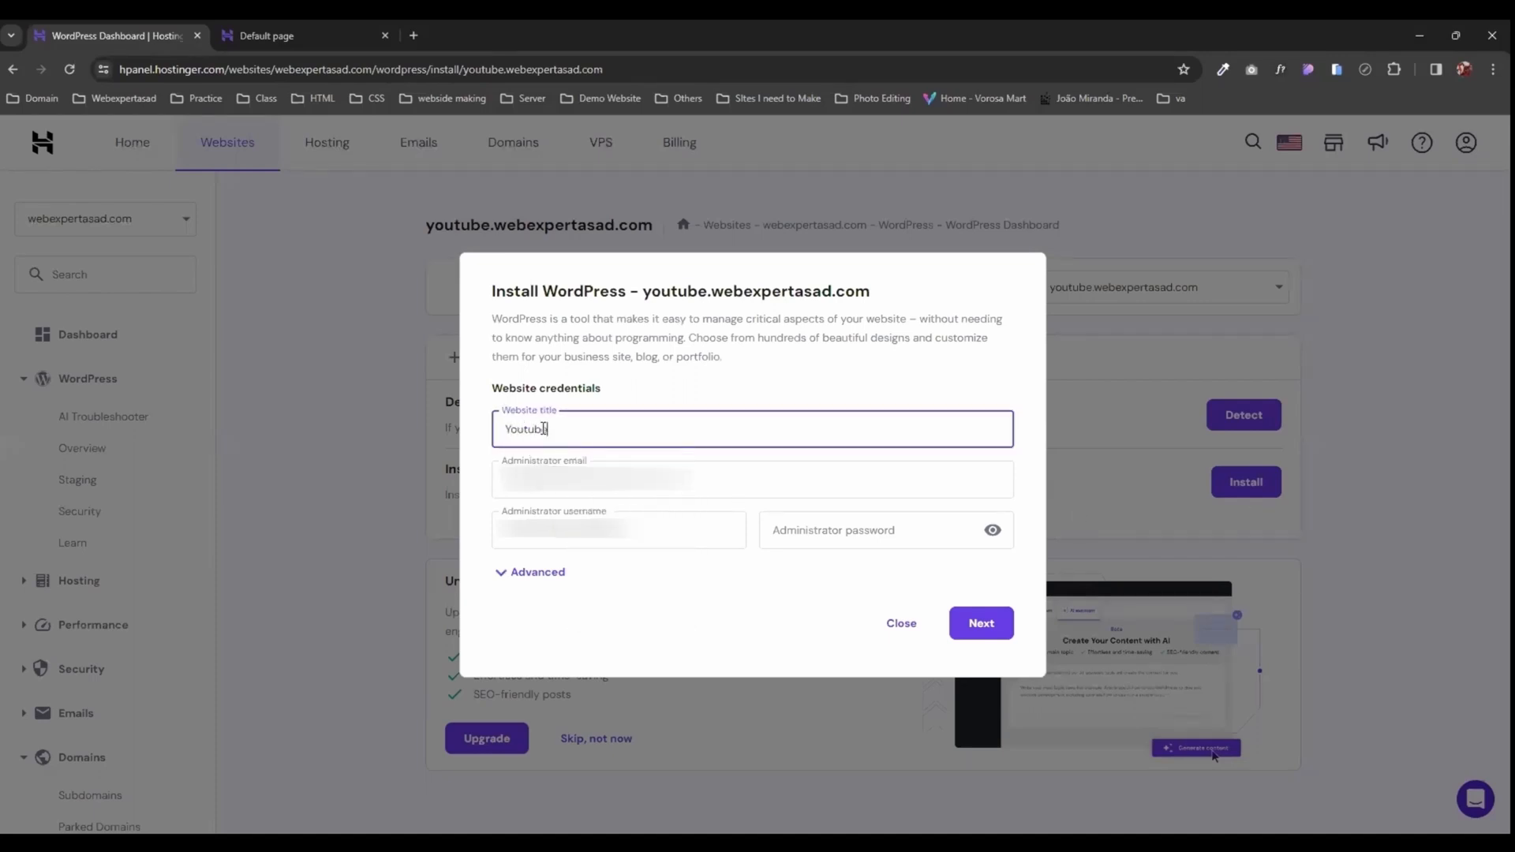
type("e")
key("Tab")
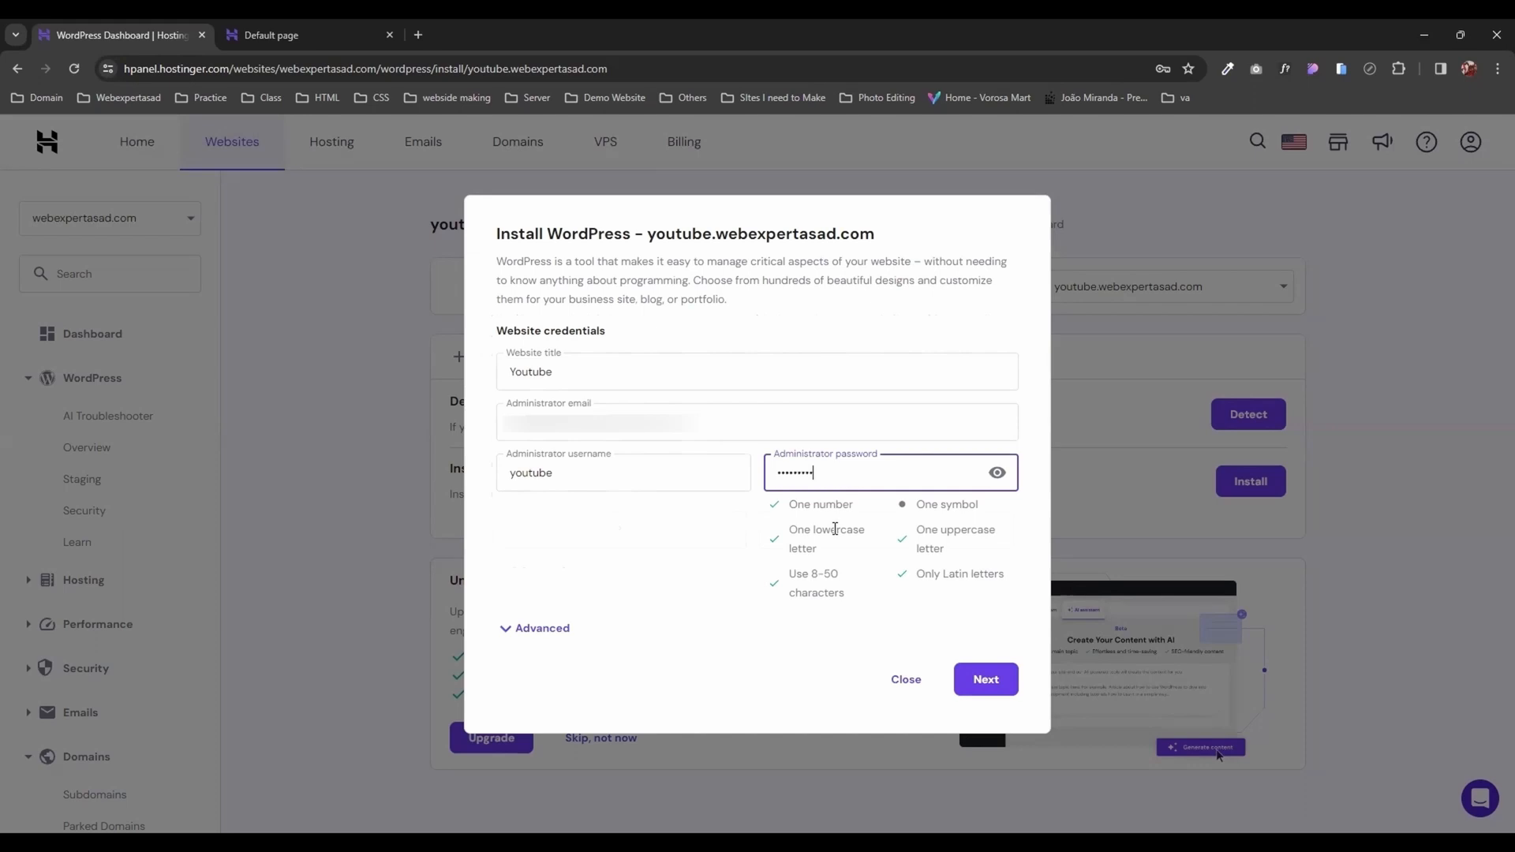
Step: Set the administrator username to youtube, enter the administrator password and continue to the installation options
type("@")
key("BackSpace")
key("BackSpace")
key("BackSpace")
key("BackSpace")
key("BackSpace")
key("BackSpace")
key("BackSpace")
key("BackSpace")
key("BackSpace")
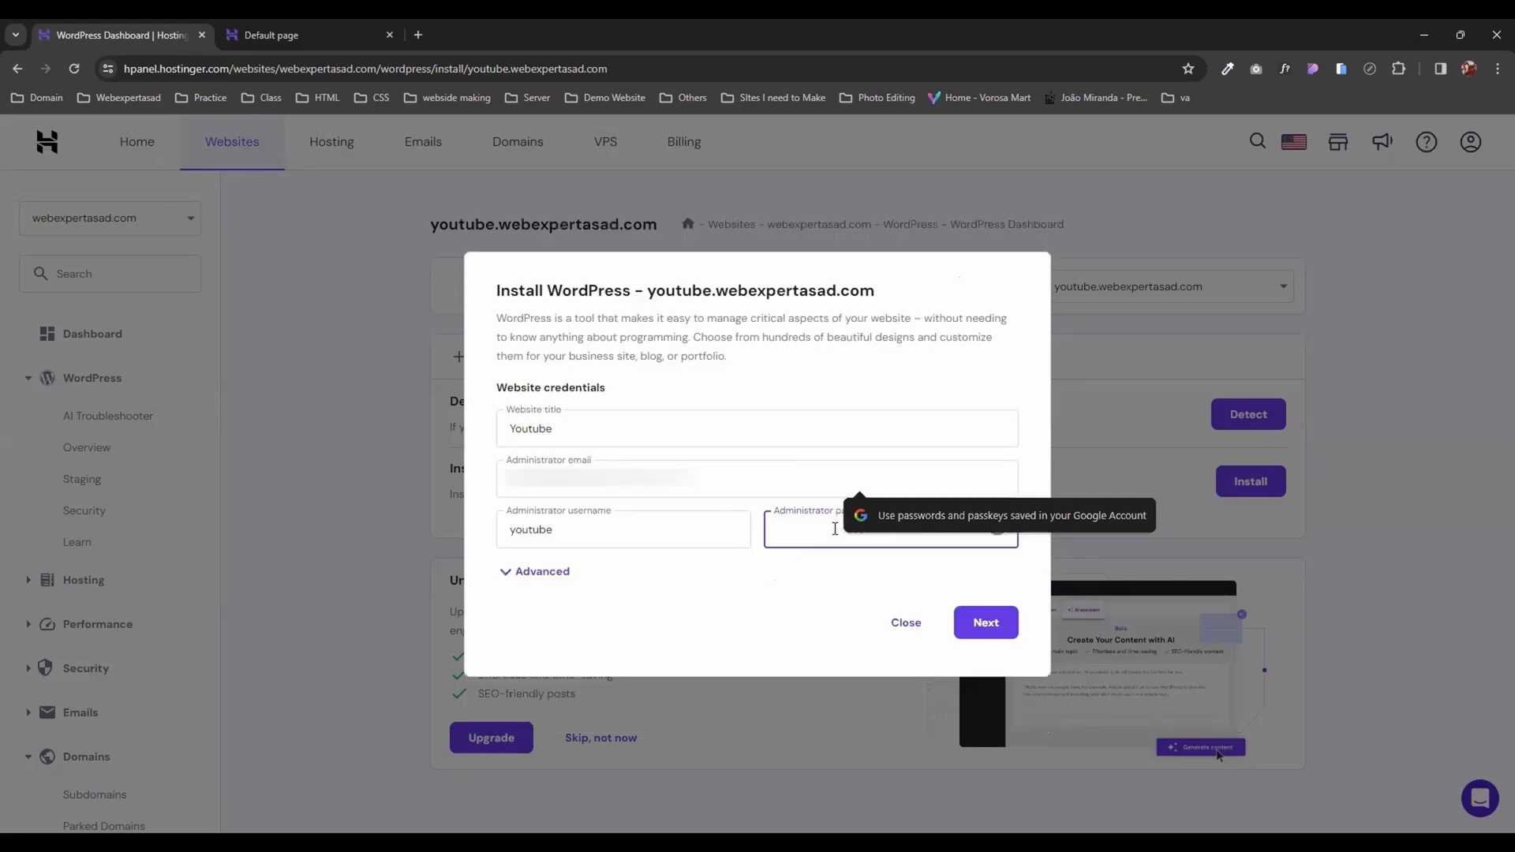
type("•••")
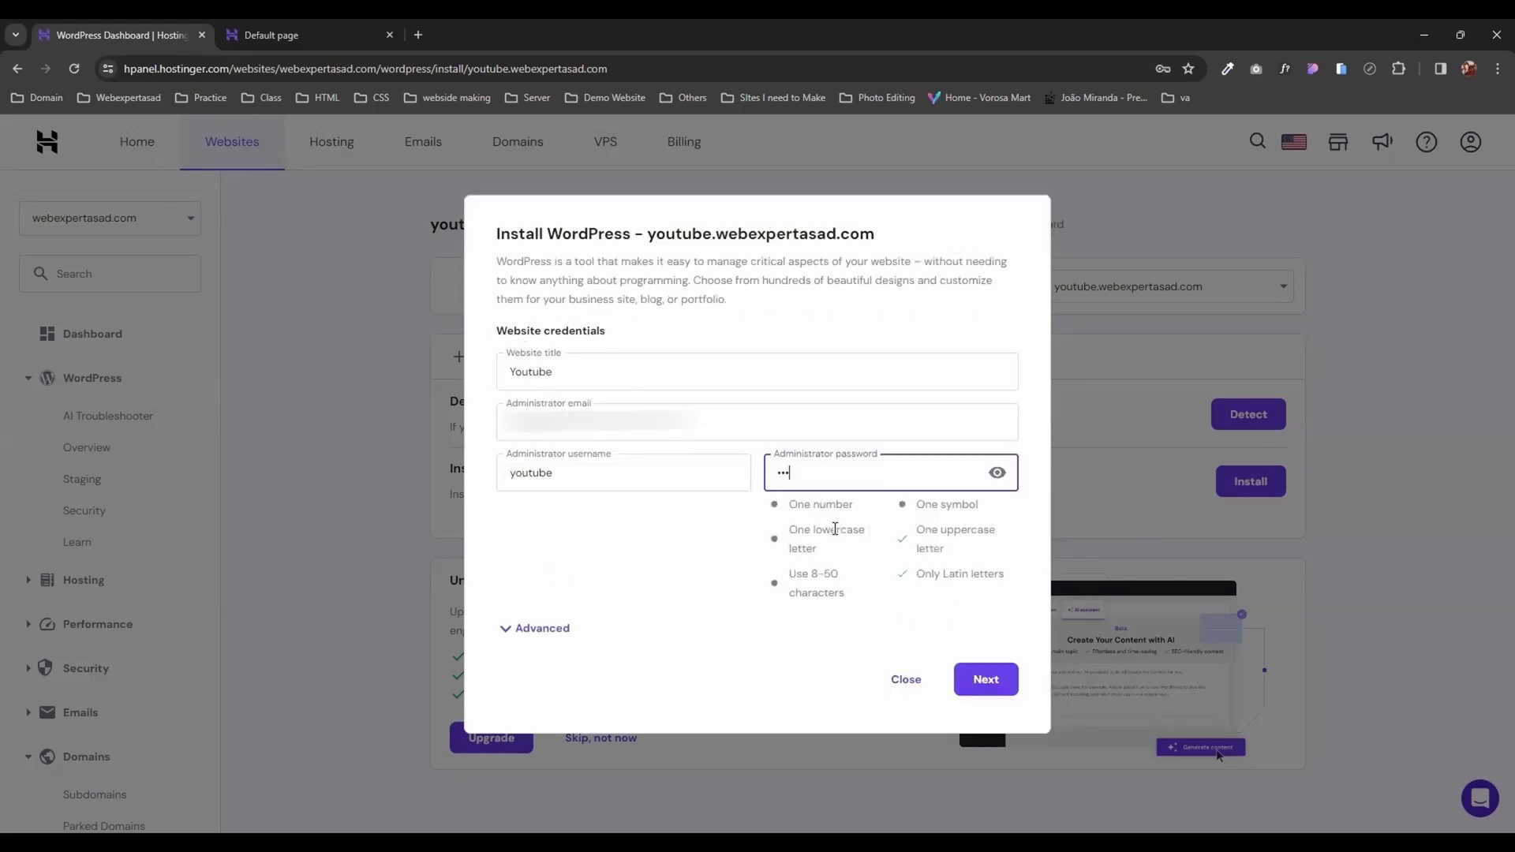
type("••••••")
left_click(992, 683)
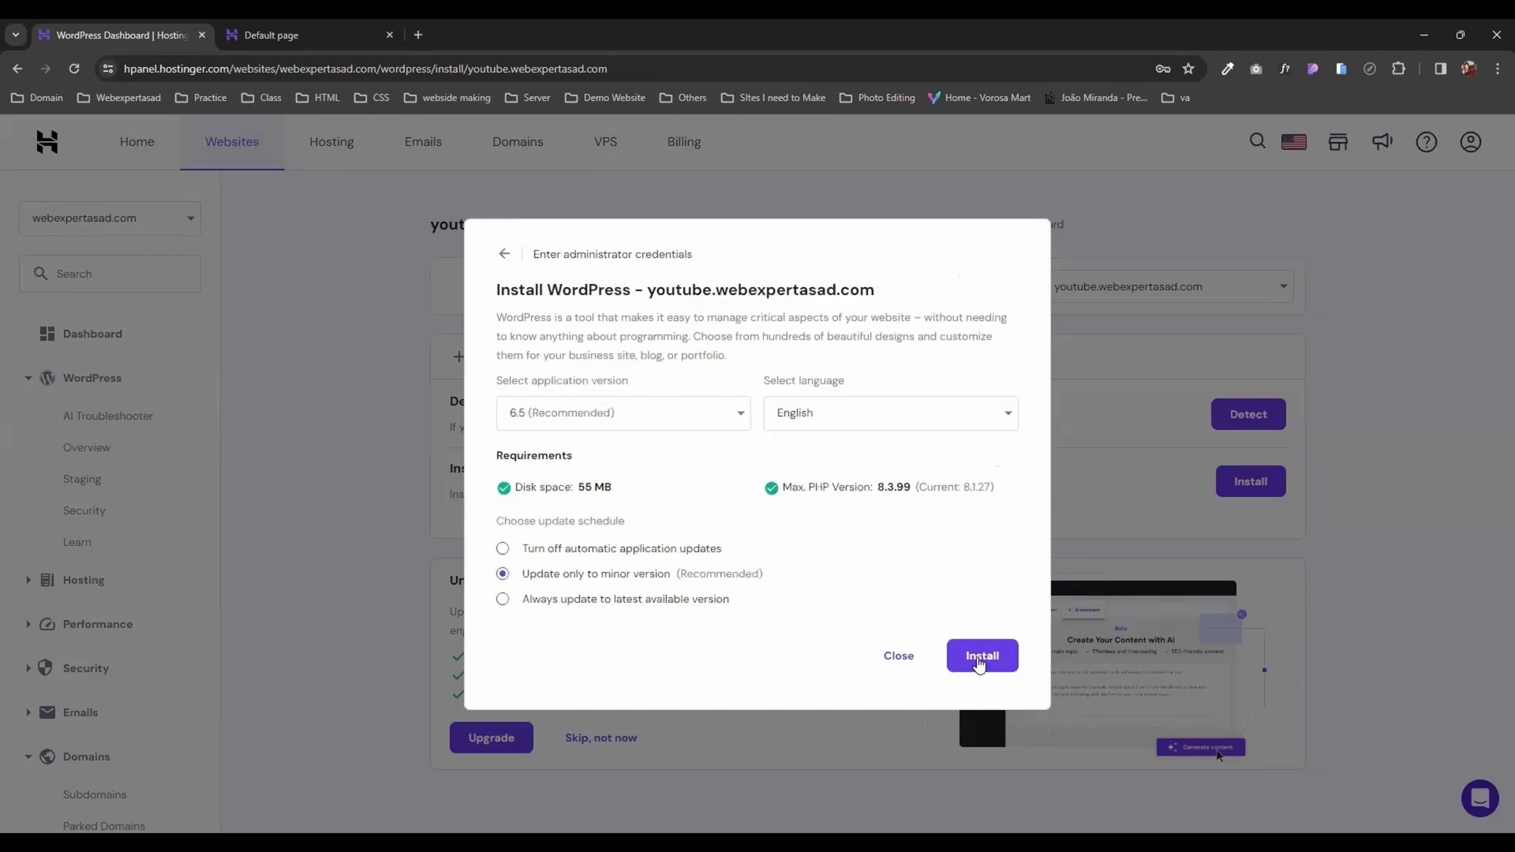
Step: Install WordPress 6.5 in English with updates only to minor versions, and dismiss the installer rating survey
left_click(976, 657)
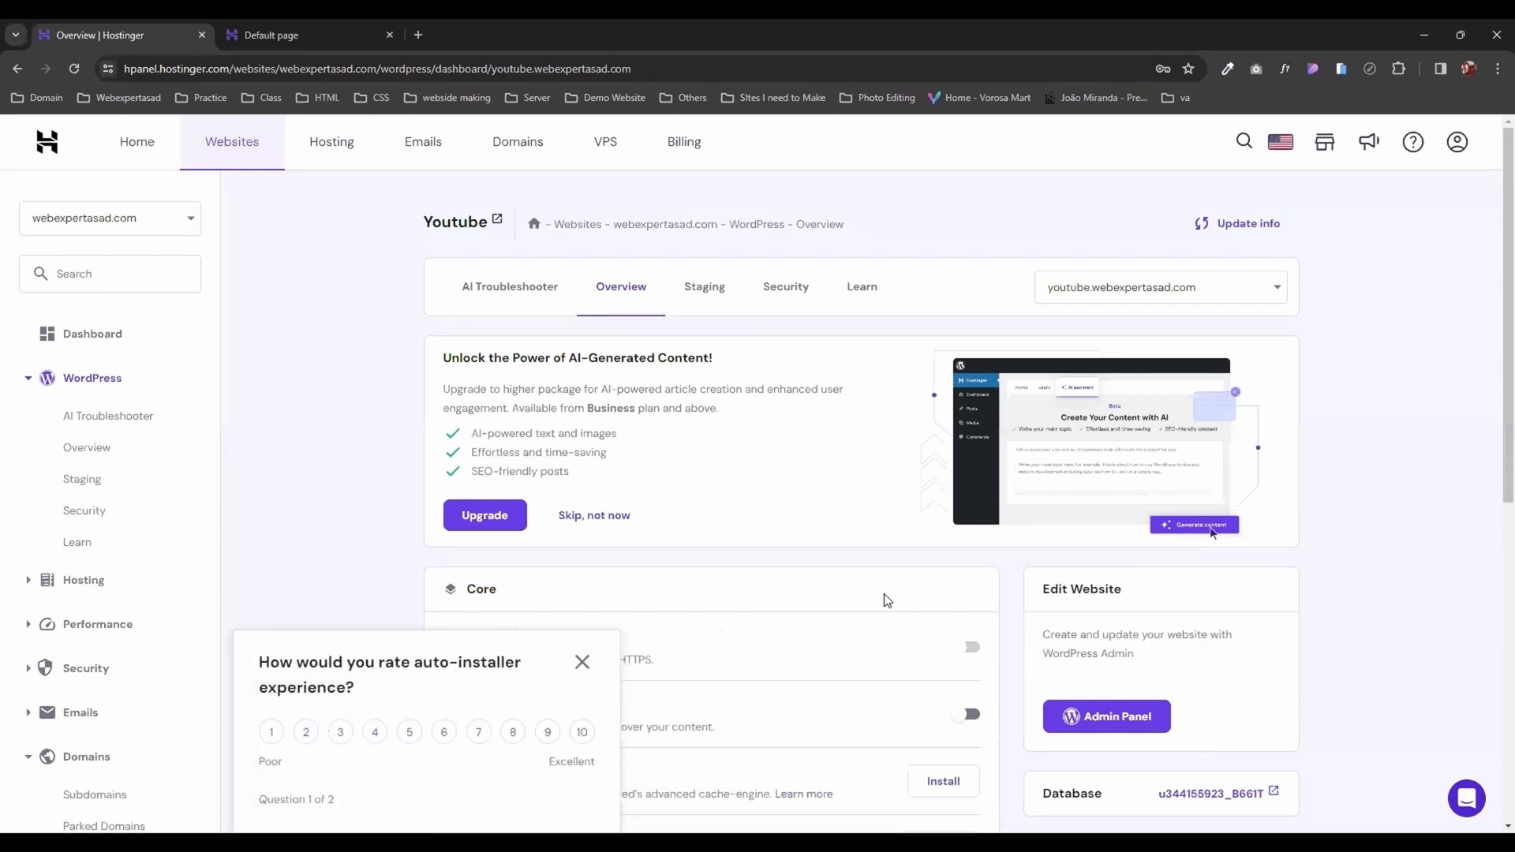
left_click(582, 663)
scroll(1491, 462, "down", 3)
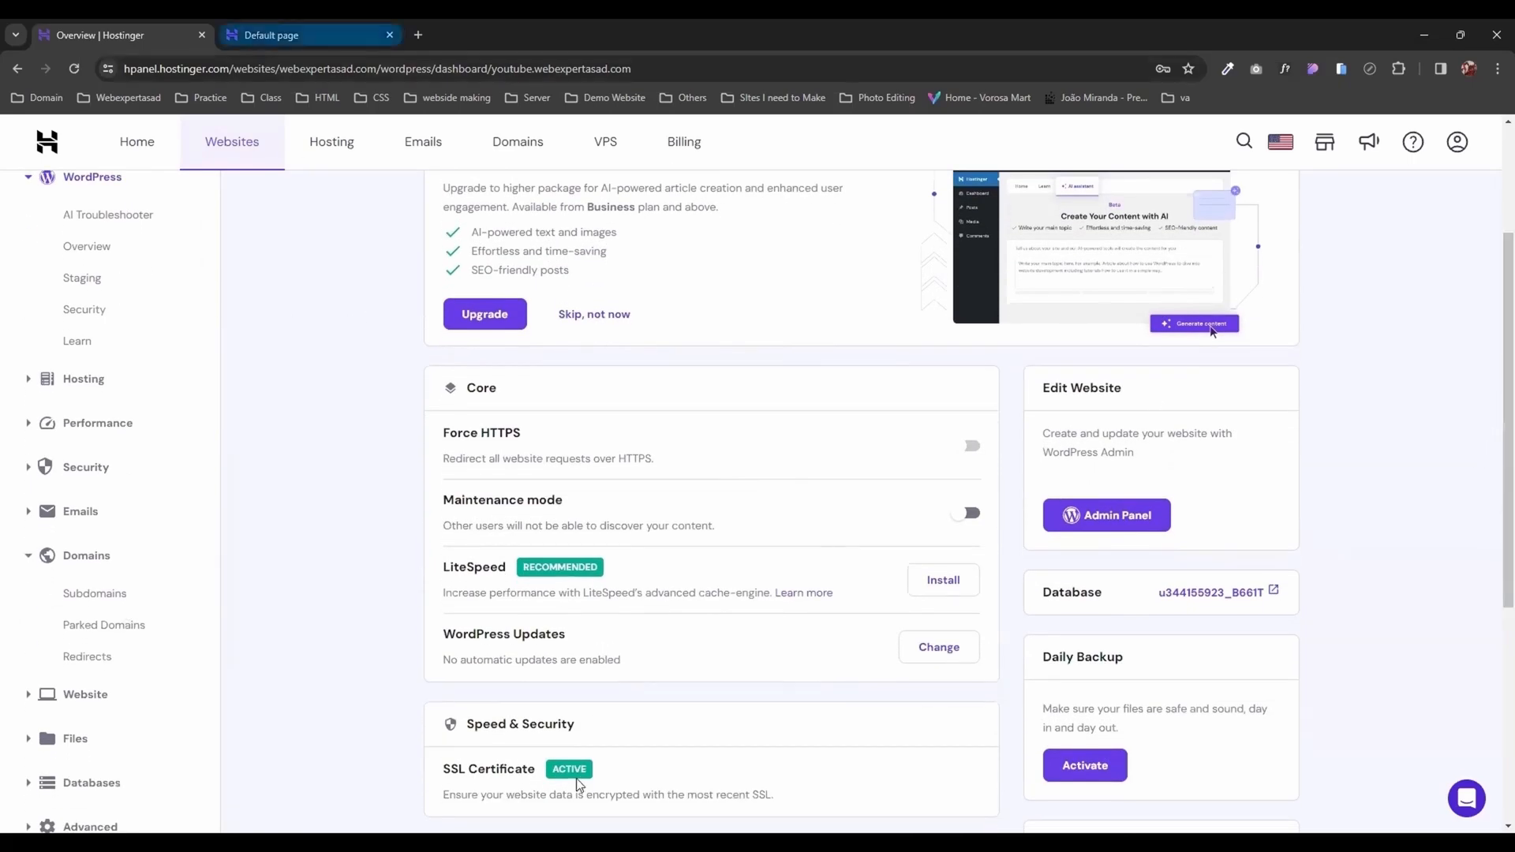
Step: Reload the youtube.webexpertasad.com page to check the new WordPress site and its address
left_click(269, 33)
left_click(76, 74)
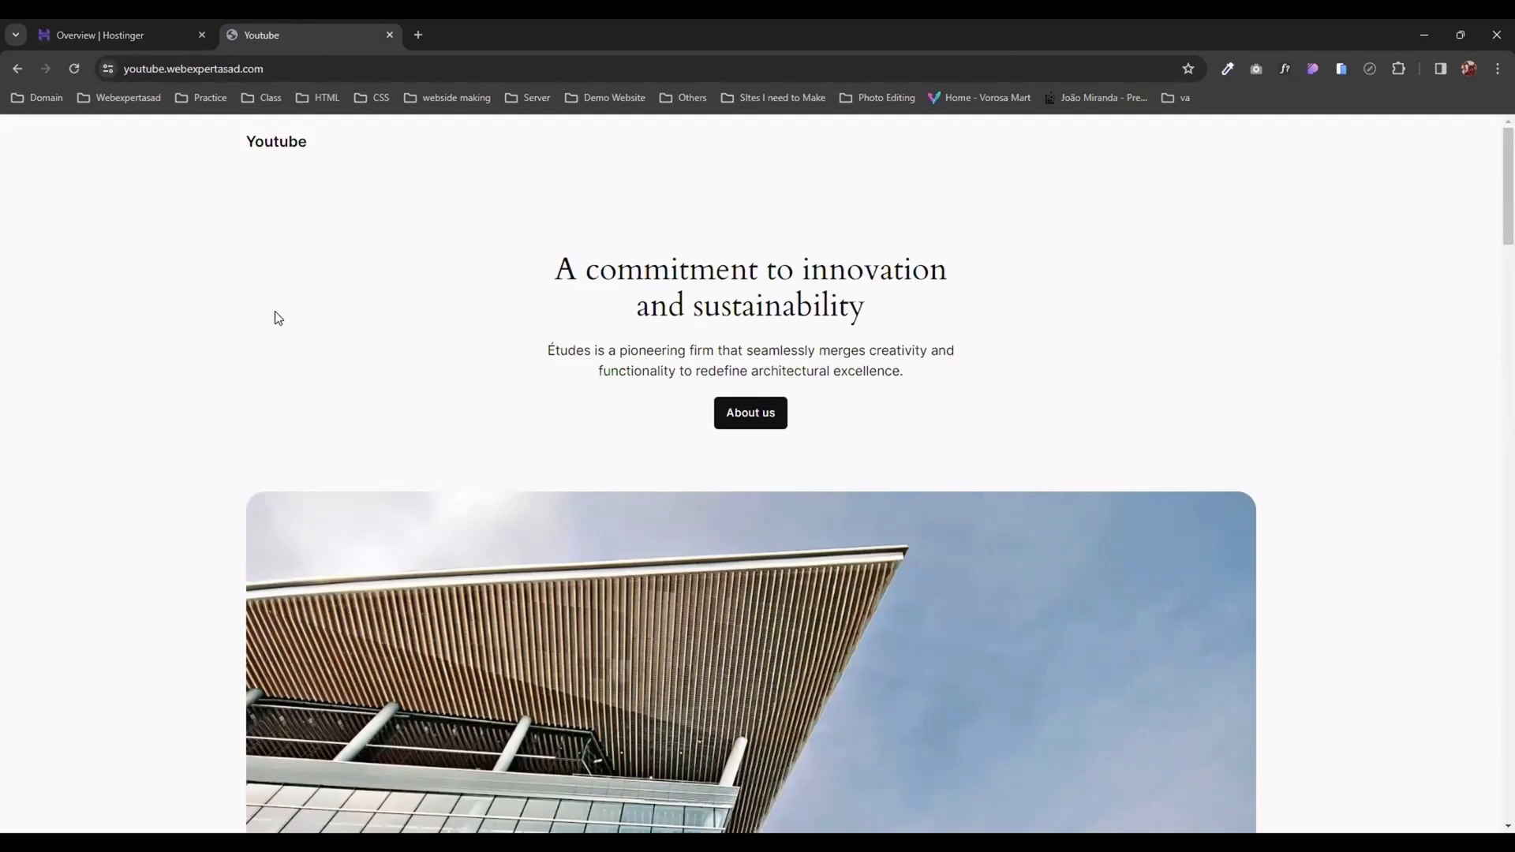
left_click(126, 69)
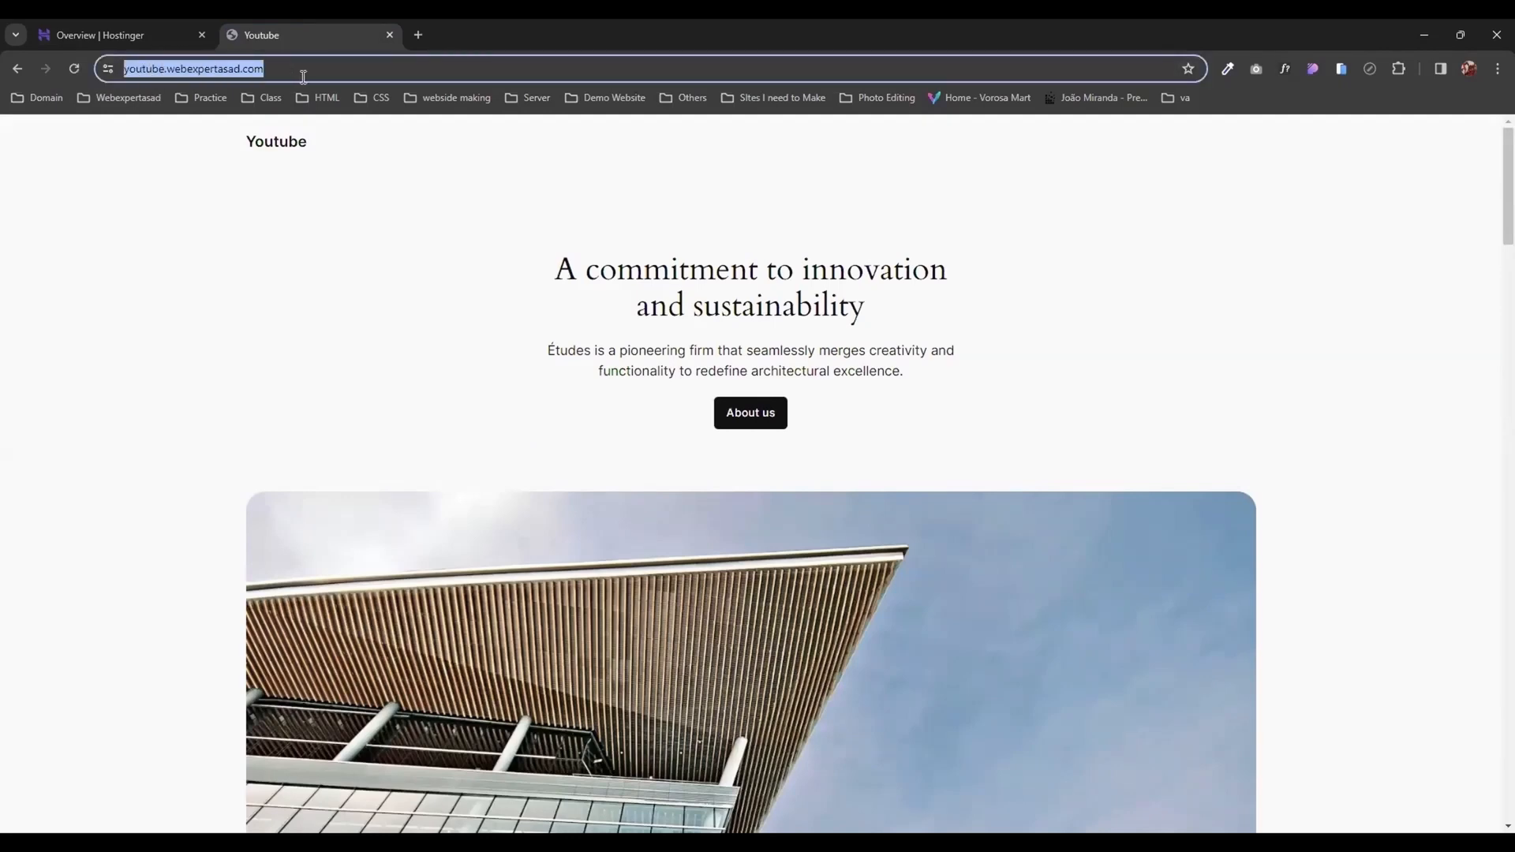
left_click(303, 77)
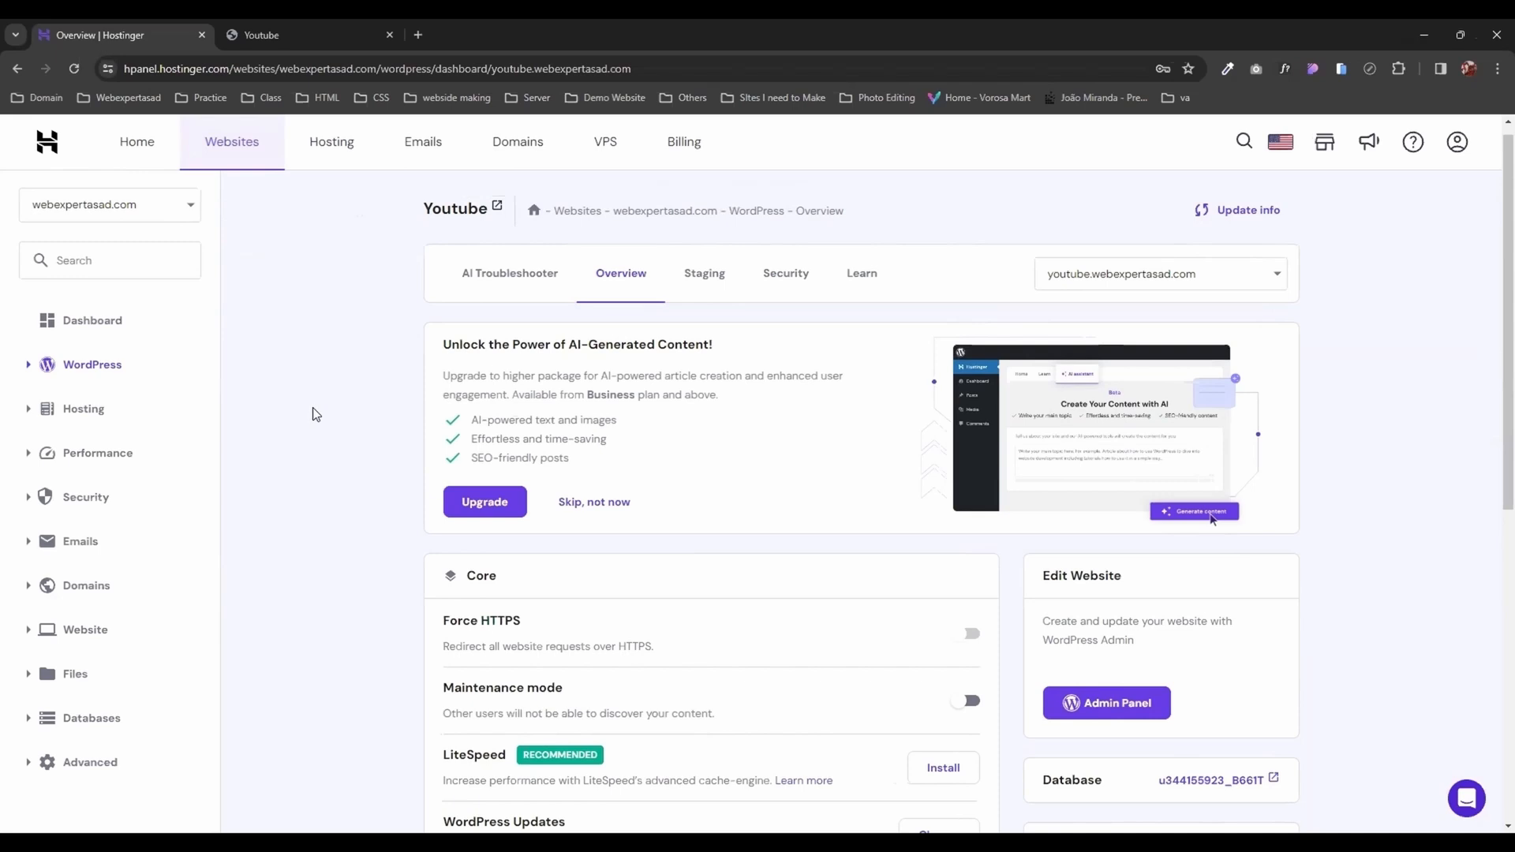
Step: Open the Auto Installer for webexpertasad.com and bring its installable applications into view
left_click(26, 631)
scroll(1494, 476, "down", 1)
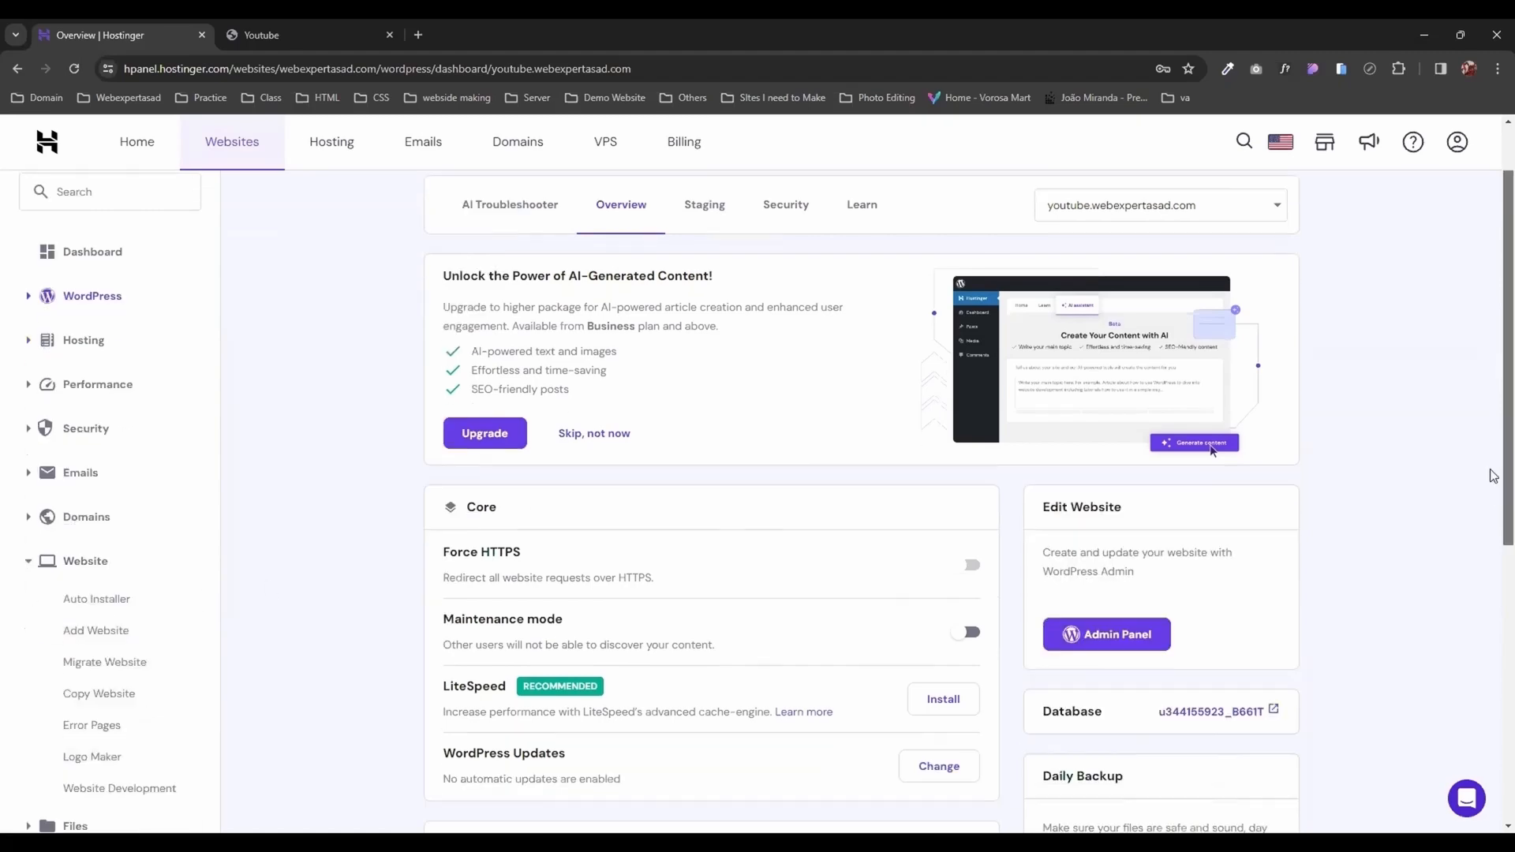
scroll(1494, 476, "down", 2)
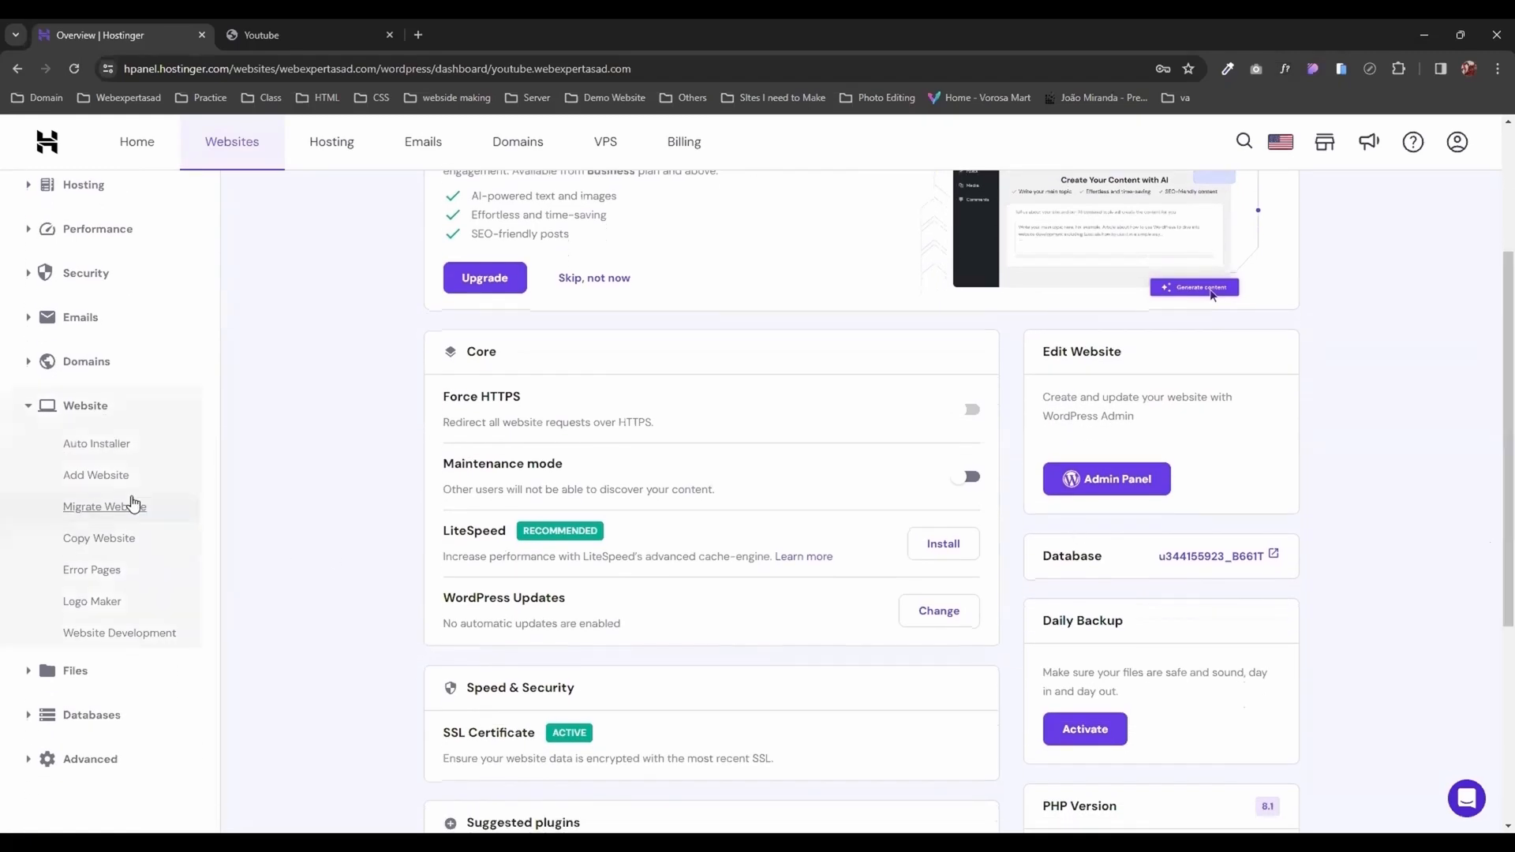
left_click(102, 447)
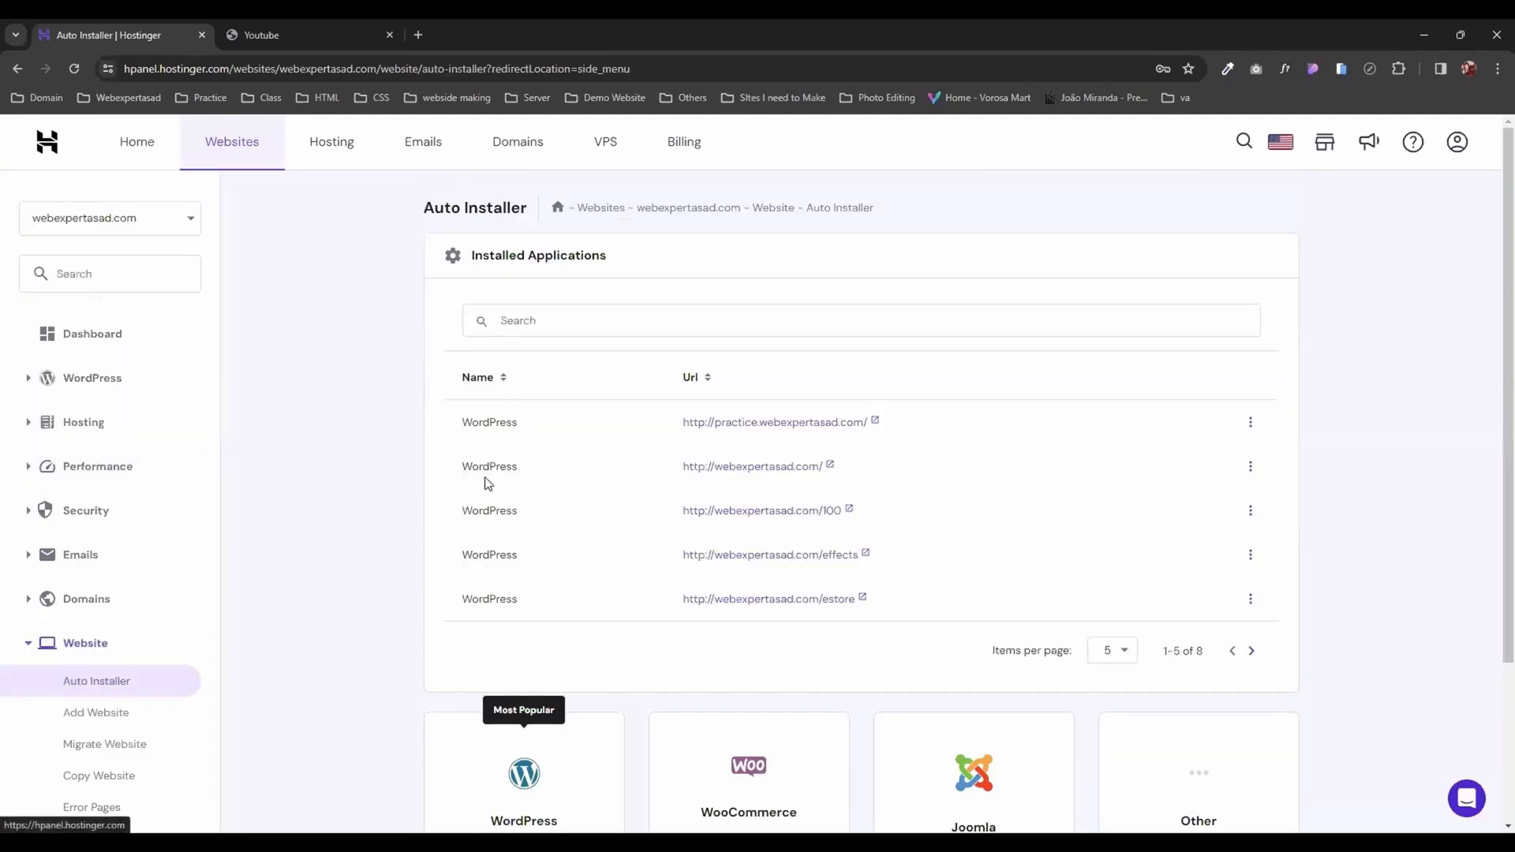
scroll(1489, 433, "down", 2)
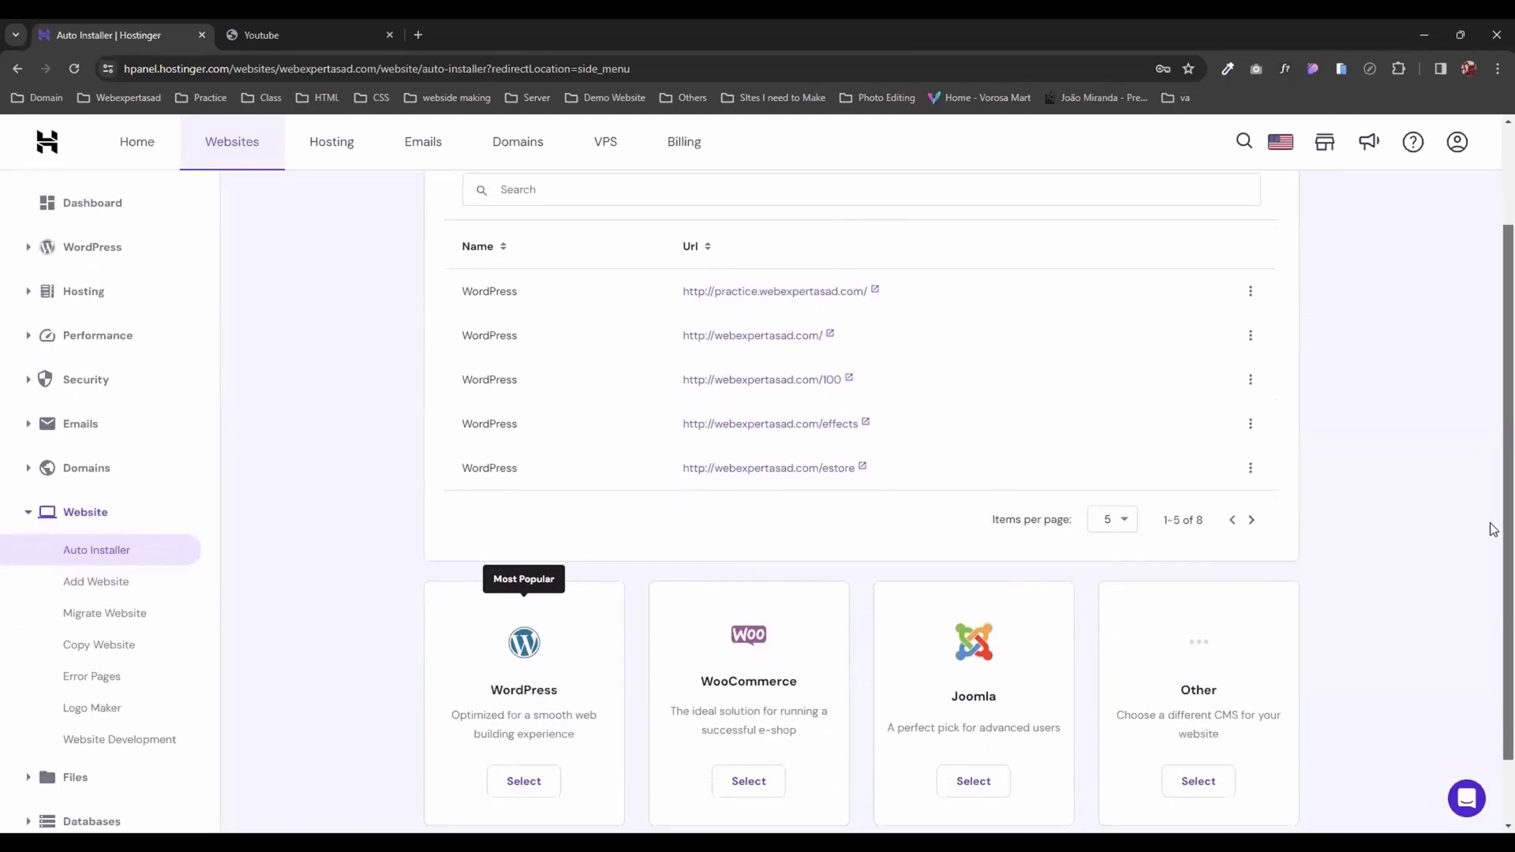
scroll(1494, 530, "down", 1)
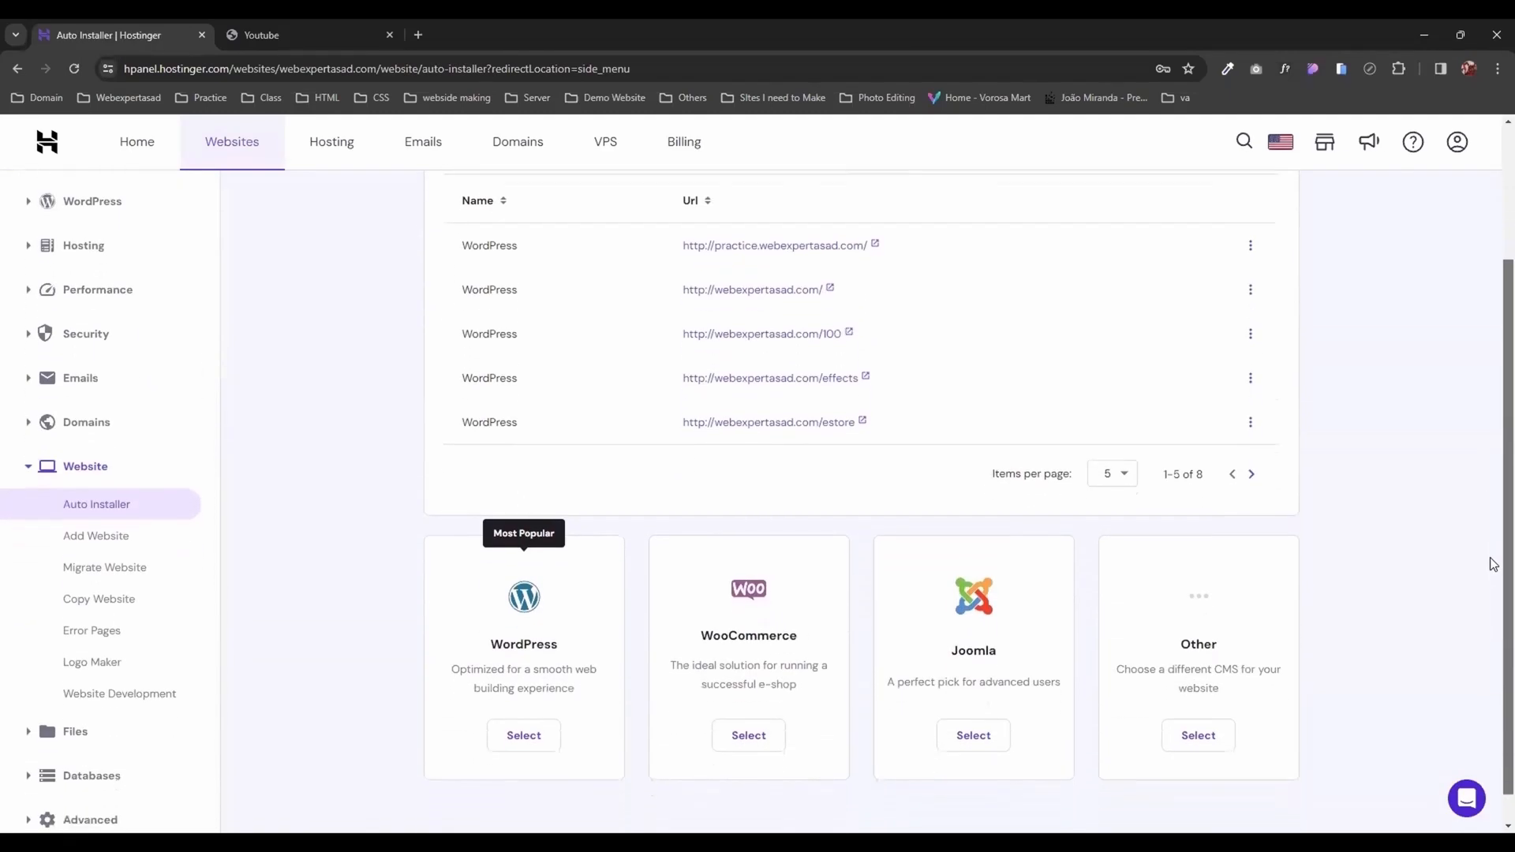
Step: Start a WordPress installation on webexpertasad.com with the advanced options expanded and the website title Youtube
left_click(532, 717)
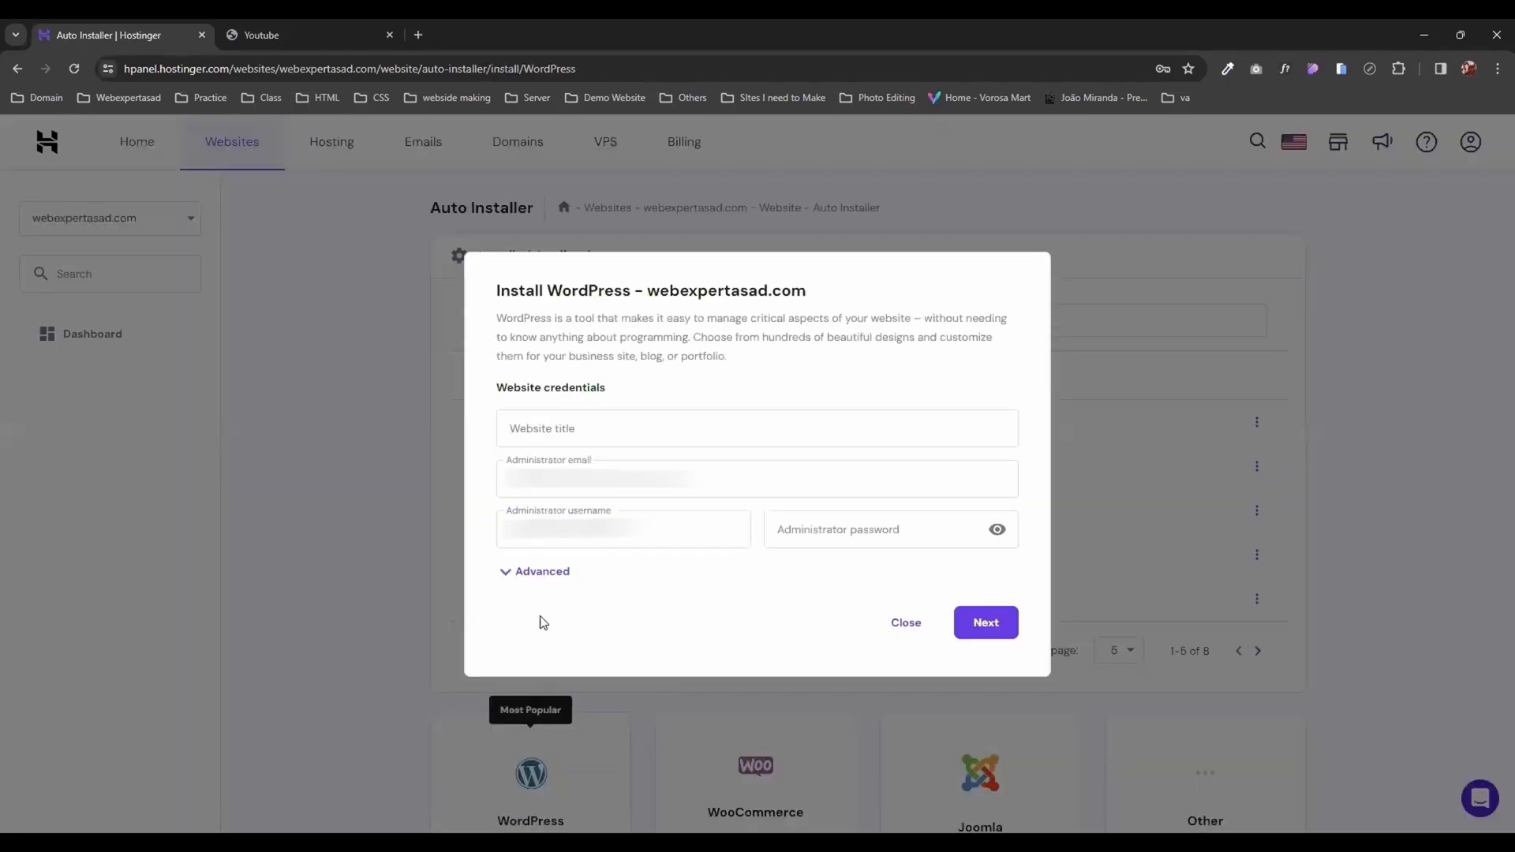
left_click(550, 573)
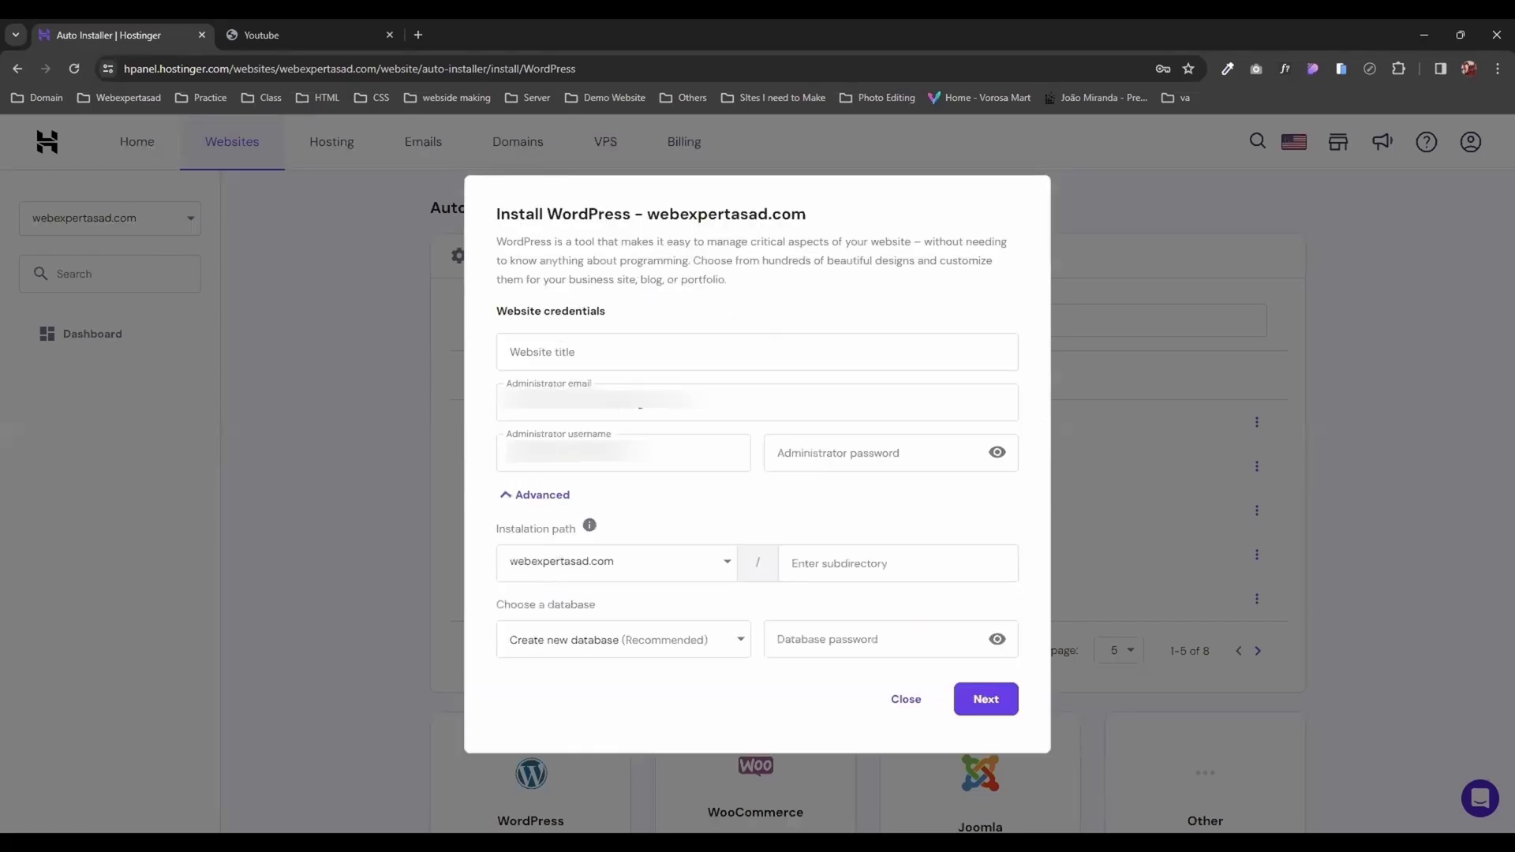
double_click(620, 408)
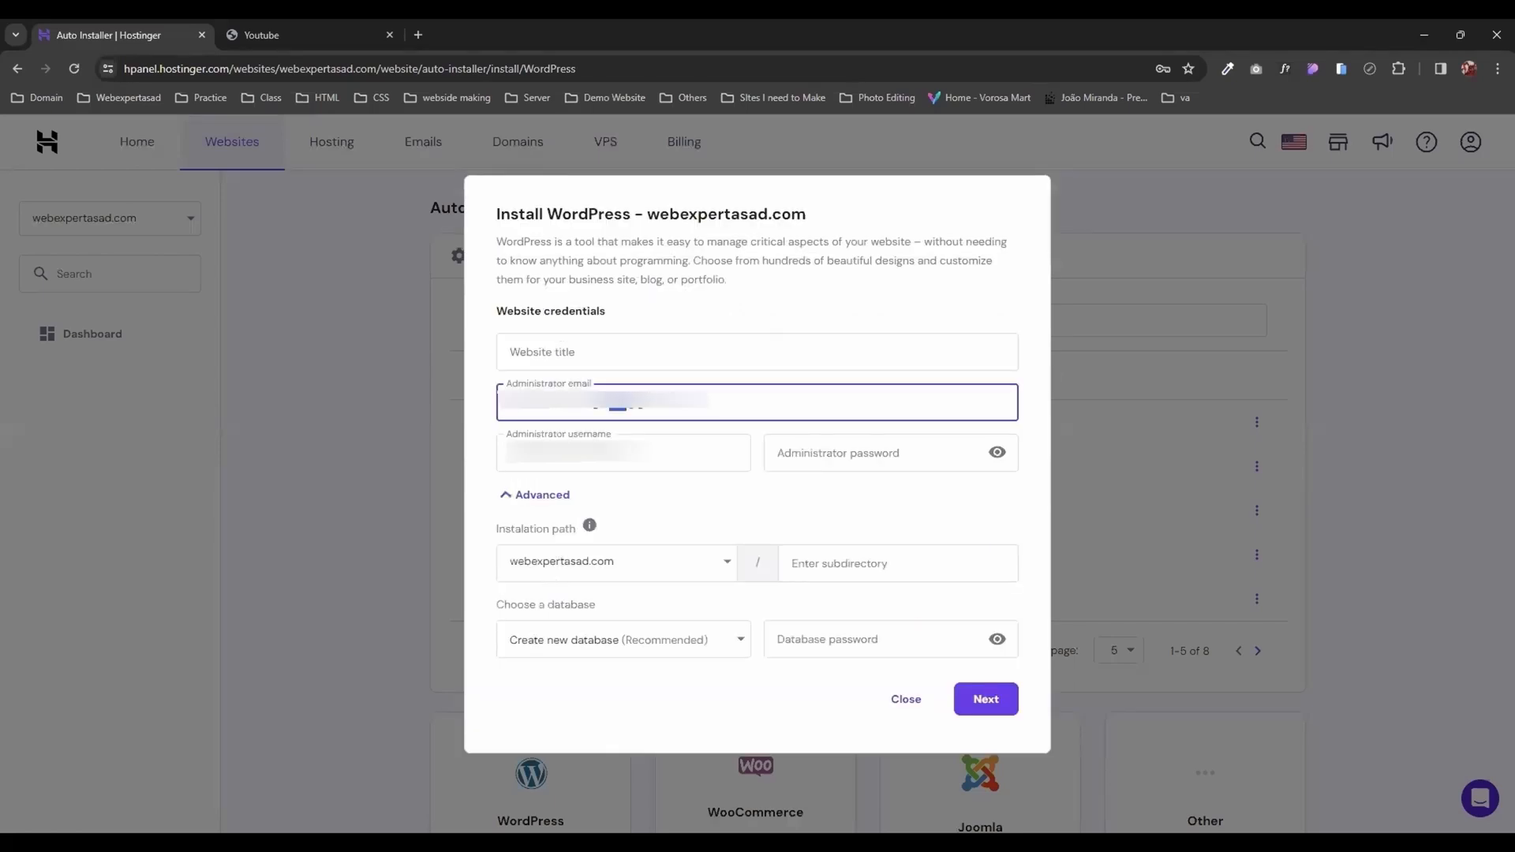
key("BackSpace")
left_click(587, 355)
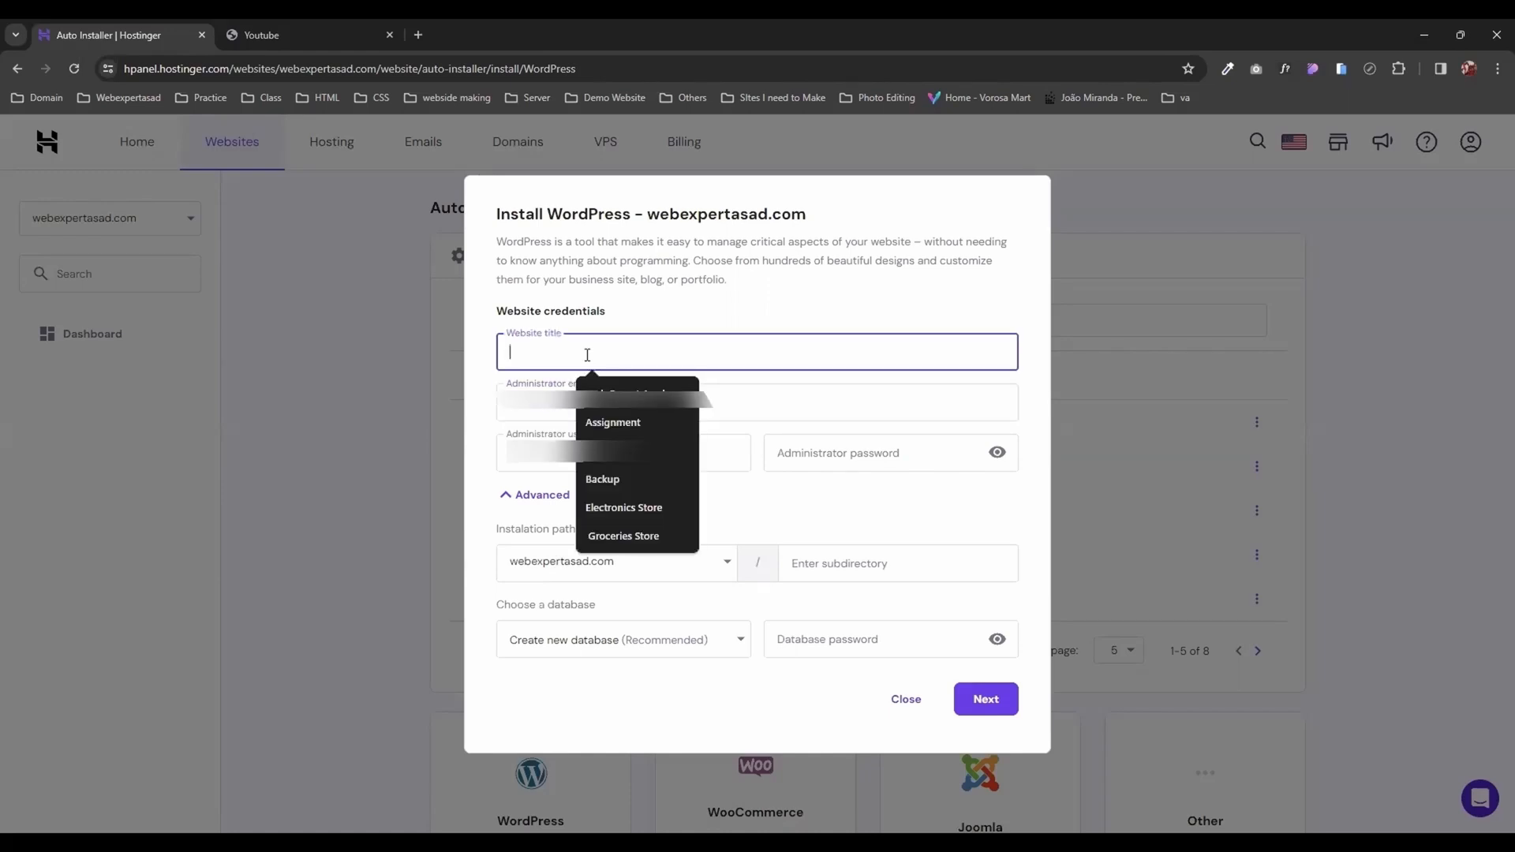
type("Youtube")
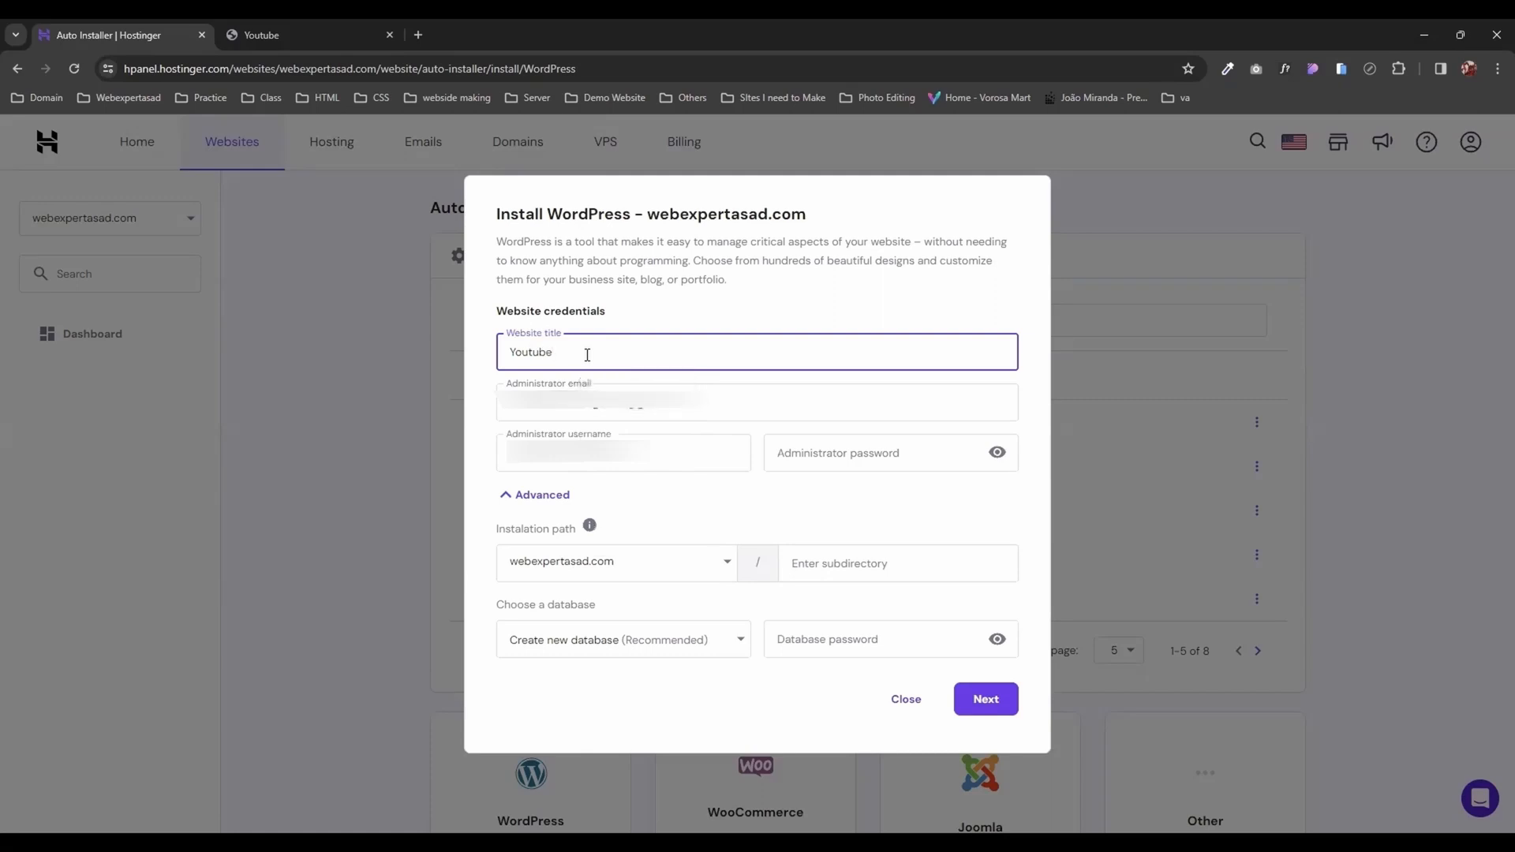
Step: Set the website title, administrator username and installation subdirectory to youtube, and enter the administrator and database passwords for a new database
left_click(824, 566)
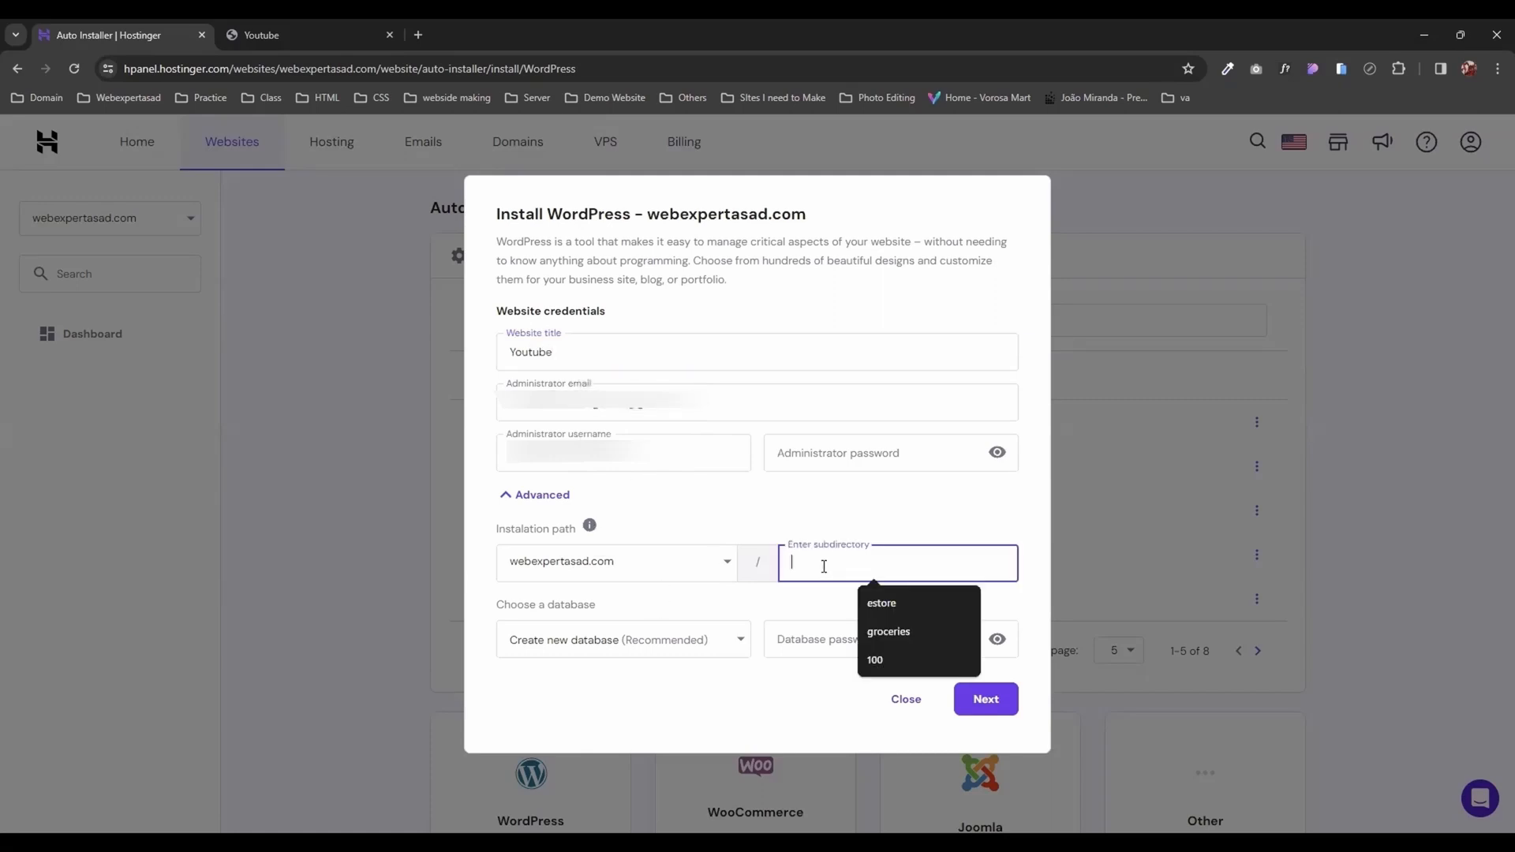
type("youtube")
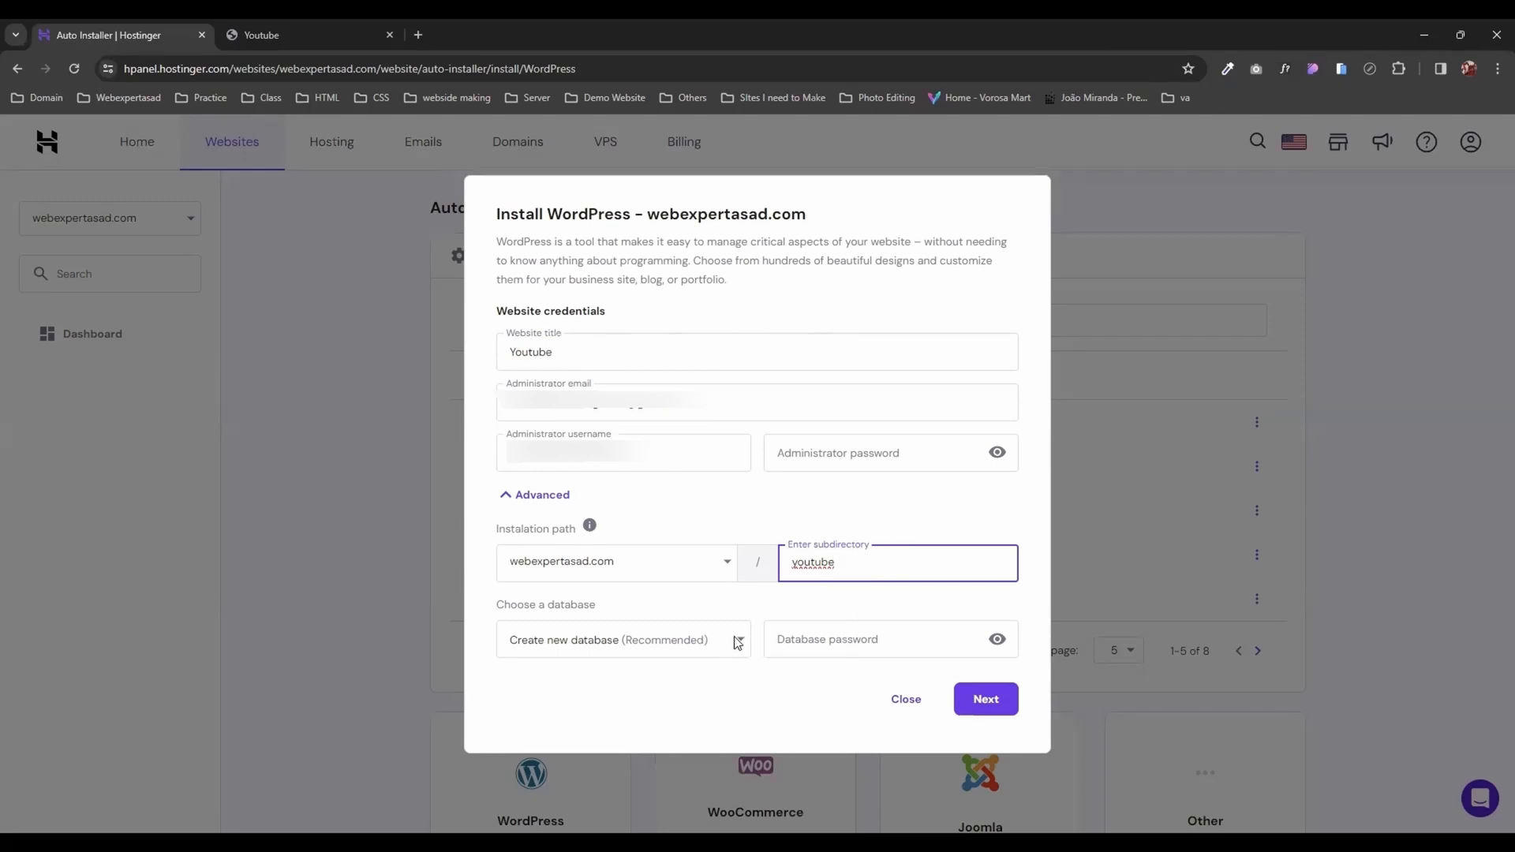
left_click(834, 640)
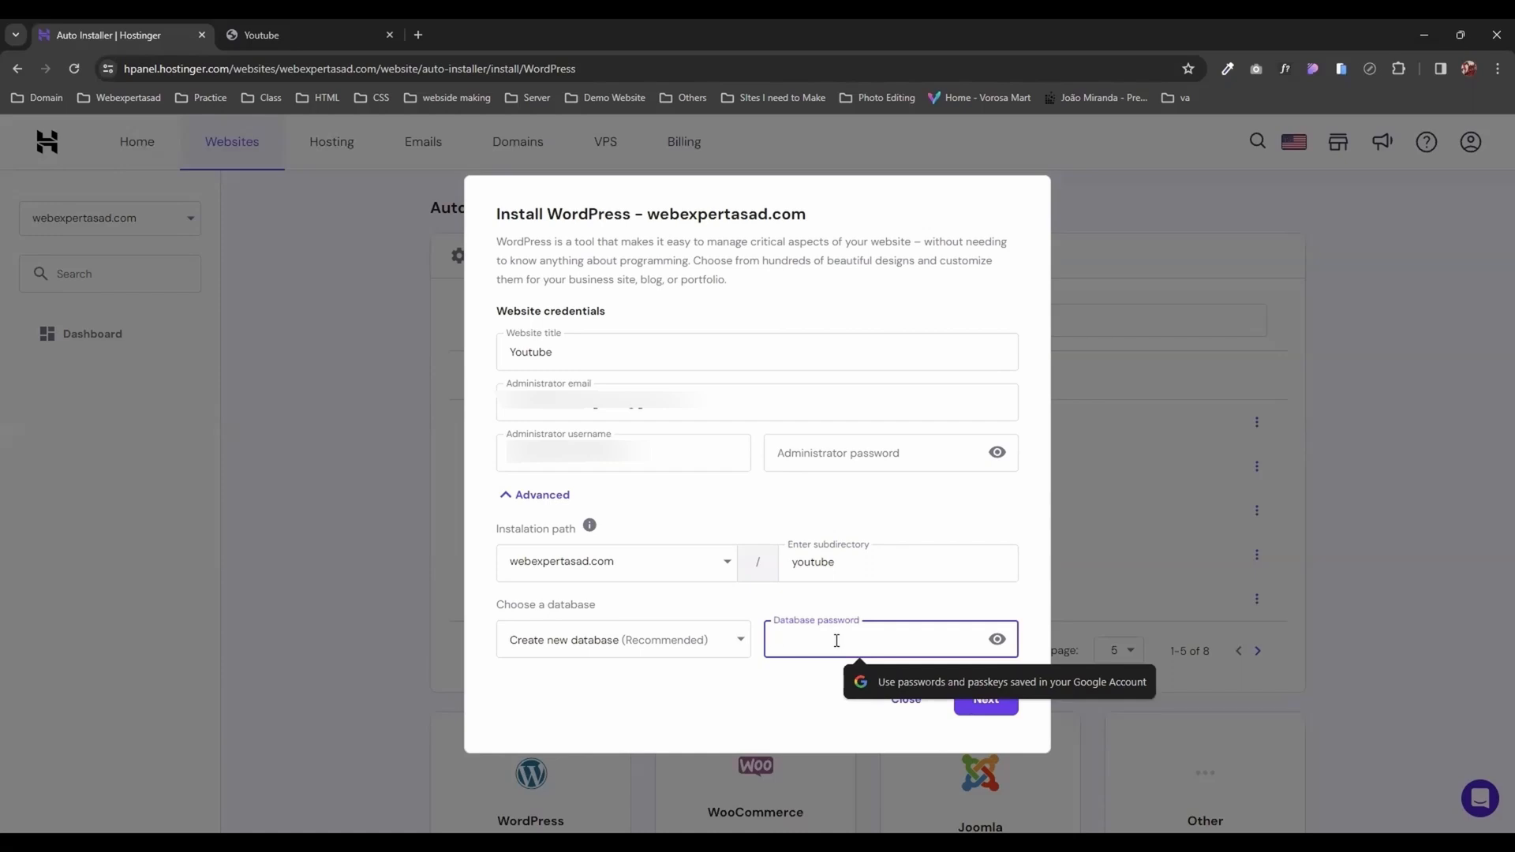
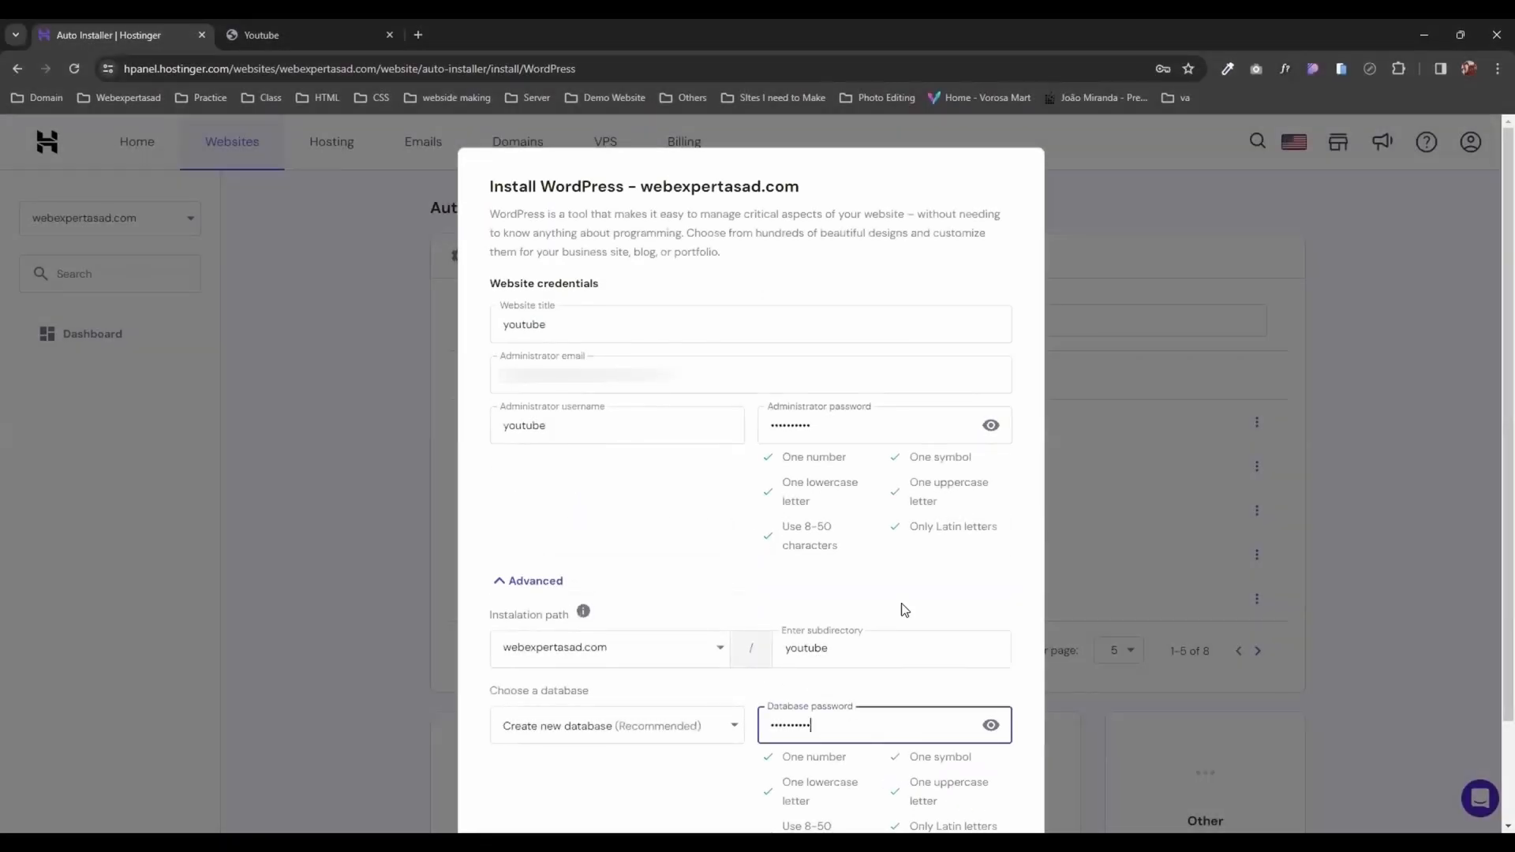
Step: Install WordPress 6.5 in English in the youtube subdirectory of webexpertasad.com, with updates only to minor versions
scroll(939, 694, "down", 2)
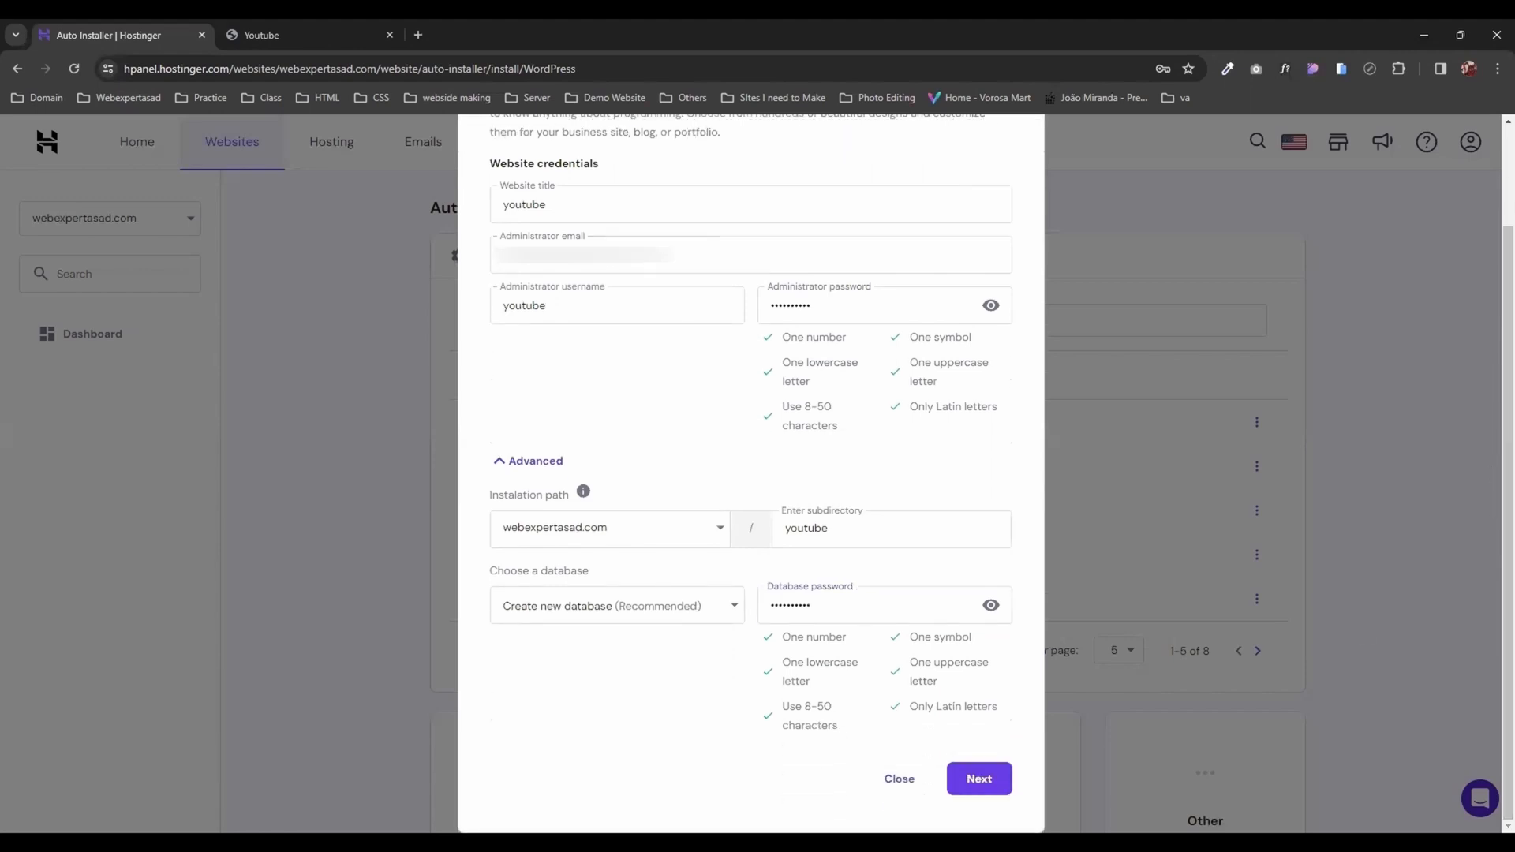
left_click(978, 780)
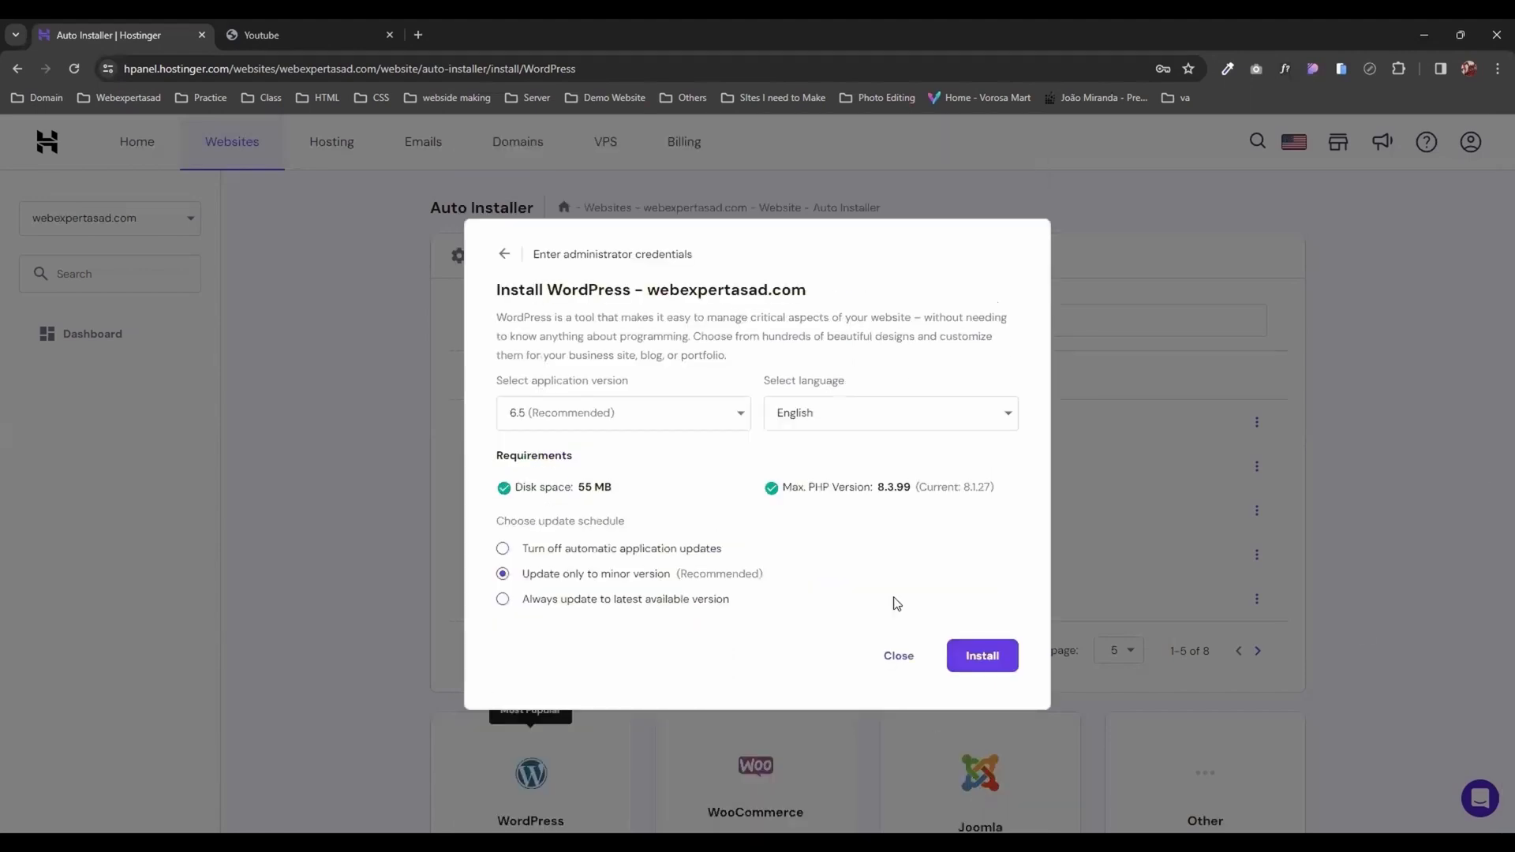
left_click(1005, 663)
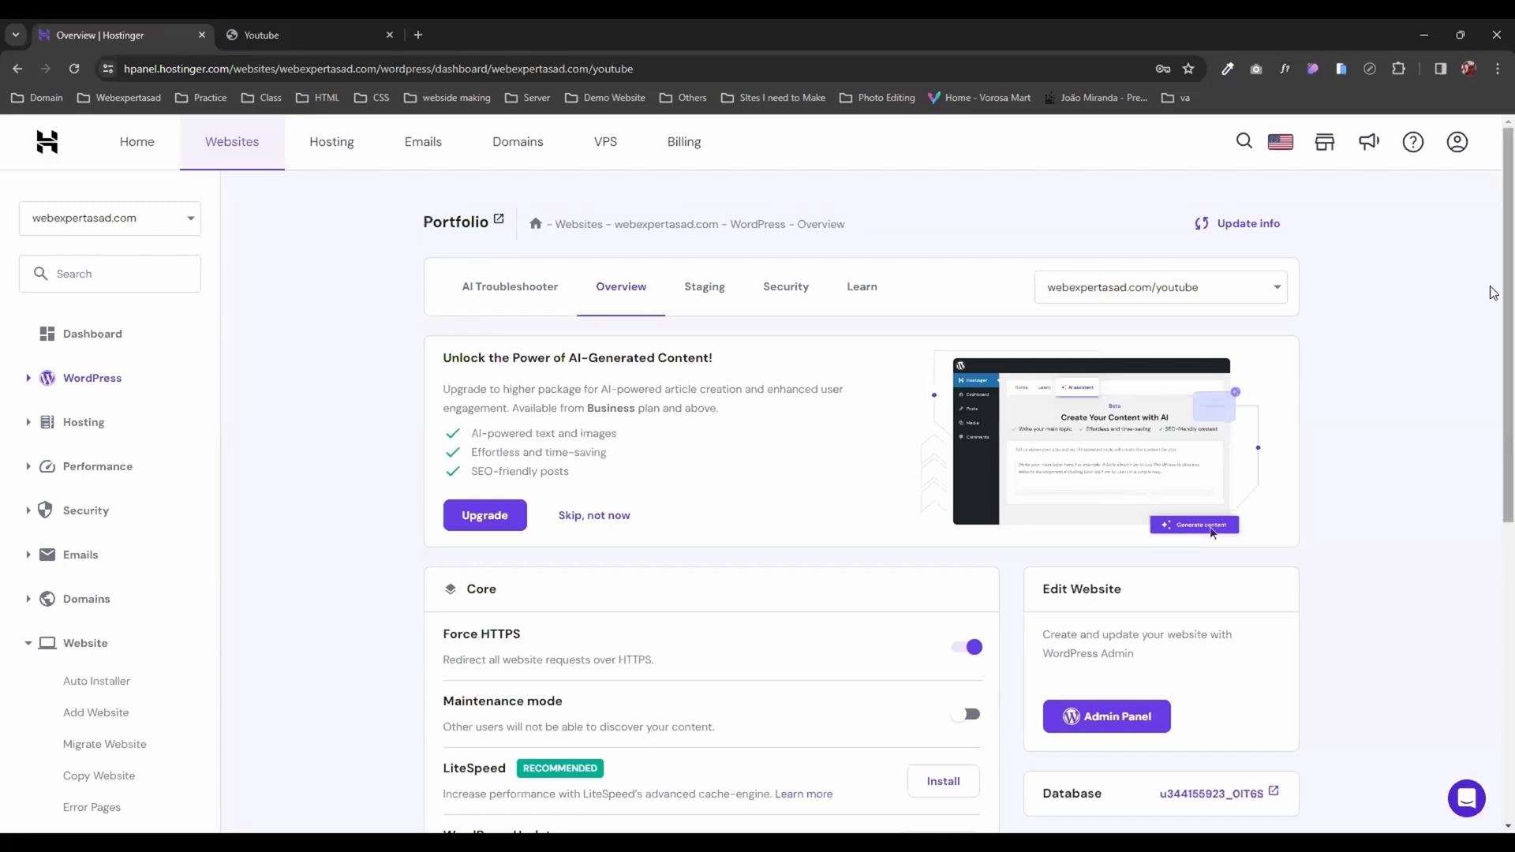
Step: Look through the WordPress overview settings of the webexpertasad.com/youtube installation
scroll(1494, 344, "down", 1)
left_click_drag(1491, 337, 1491, 327)
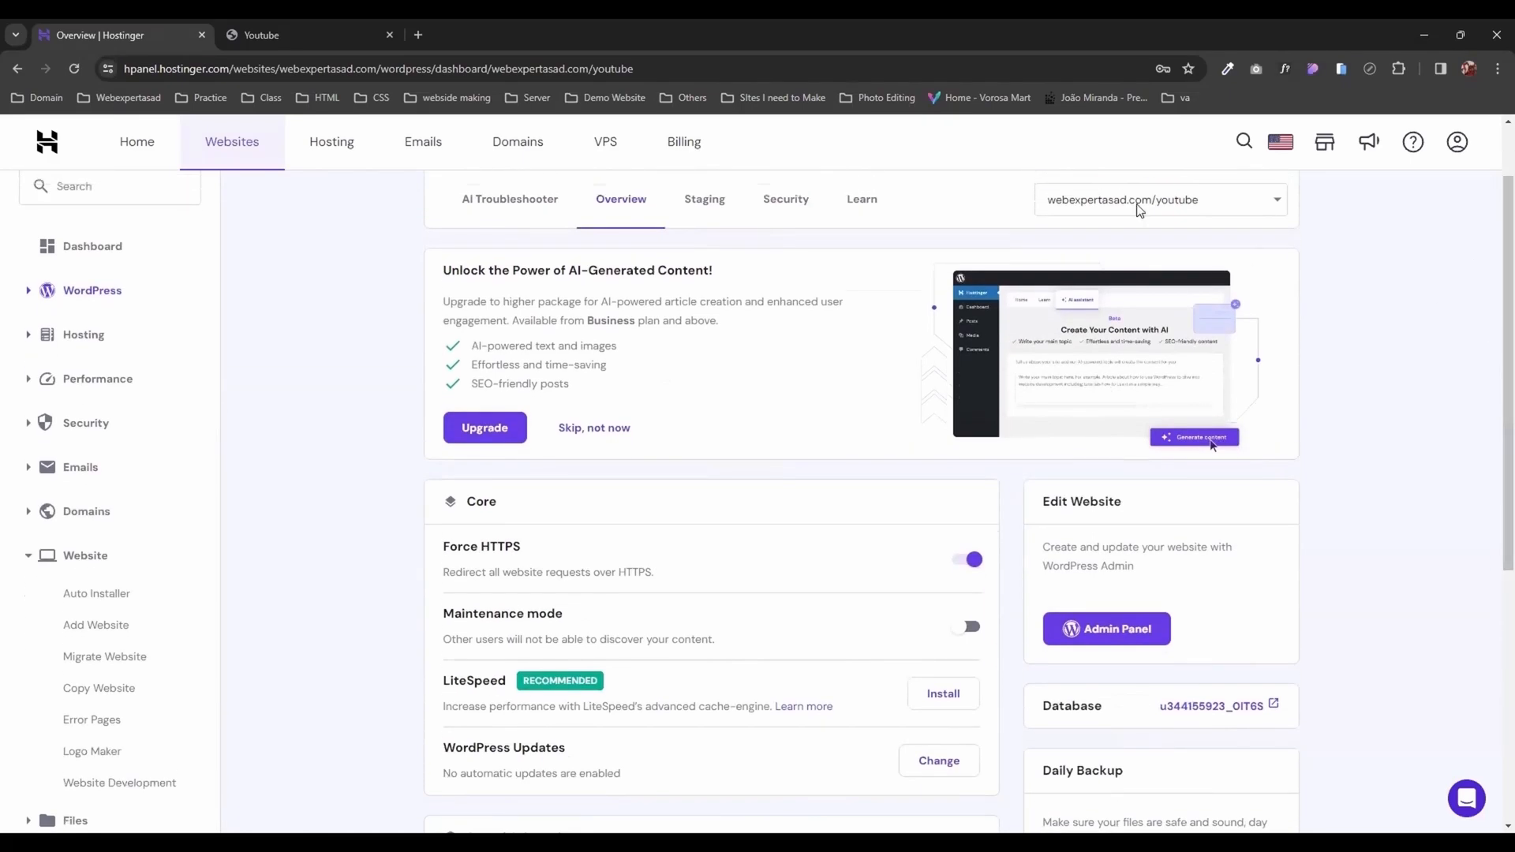
scroll(1493, 280, "down", 3)
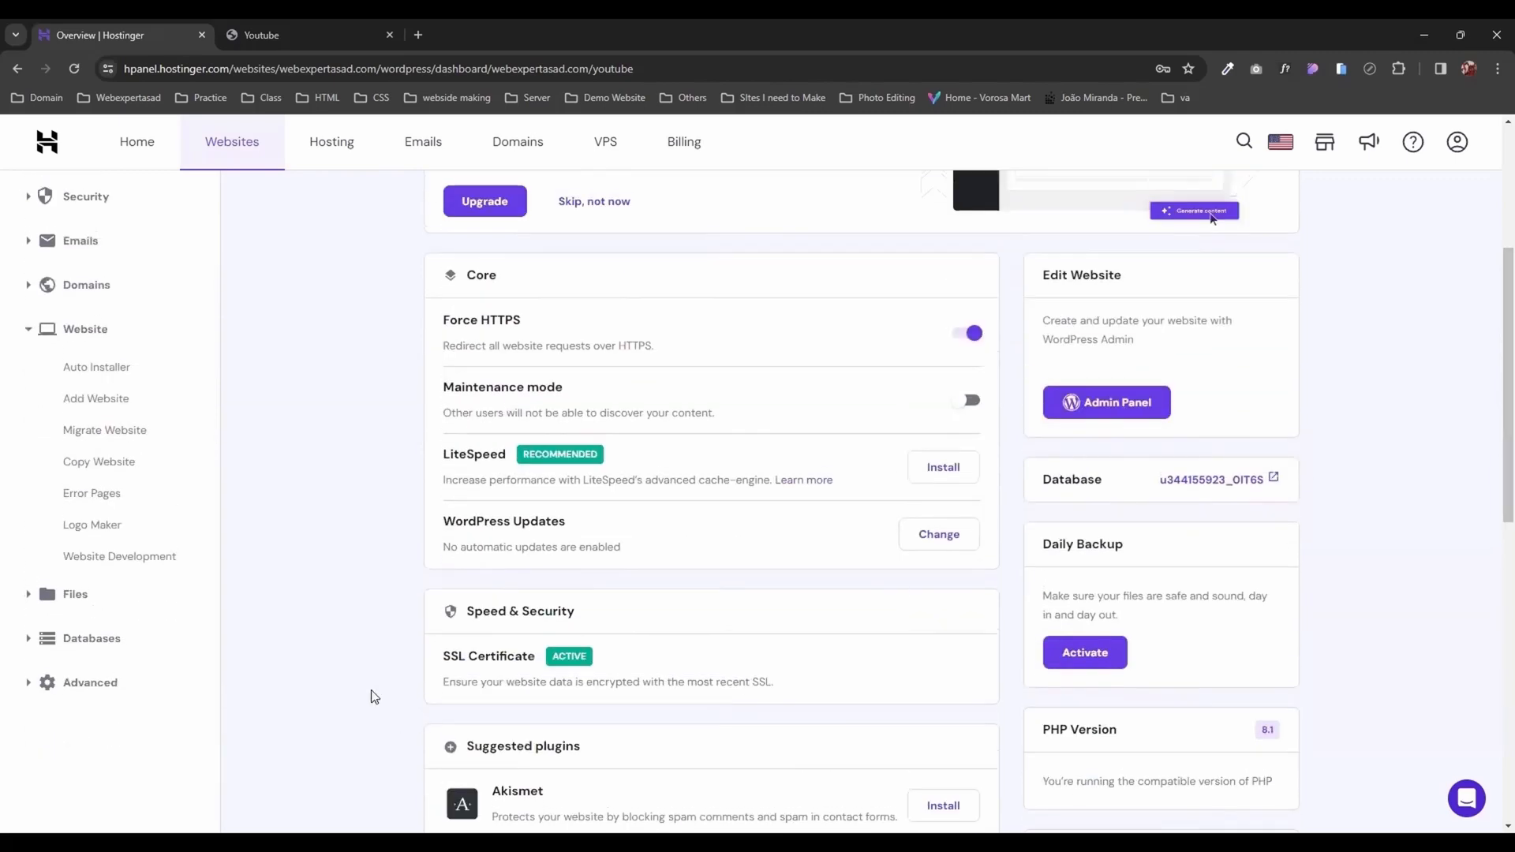
Step: Load webexpertasad.com/youtube in place of the subdomain site to check the new WordPress site, and select its full address
left_click(291, 33)
triple_click(244, 68)
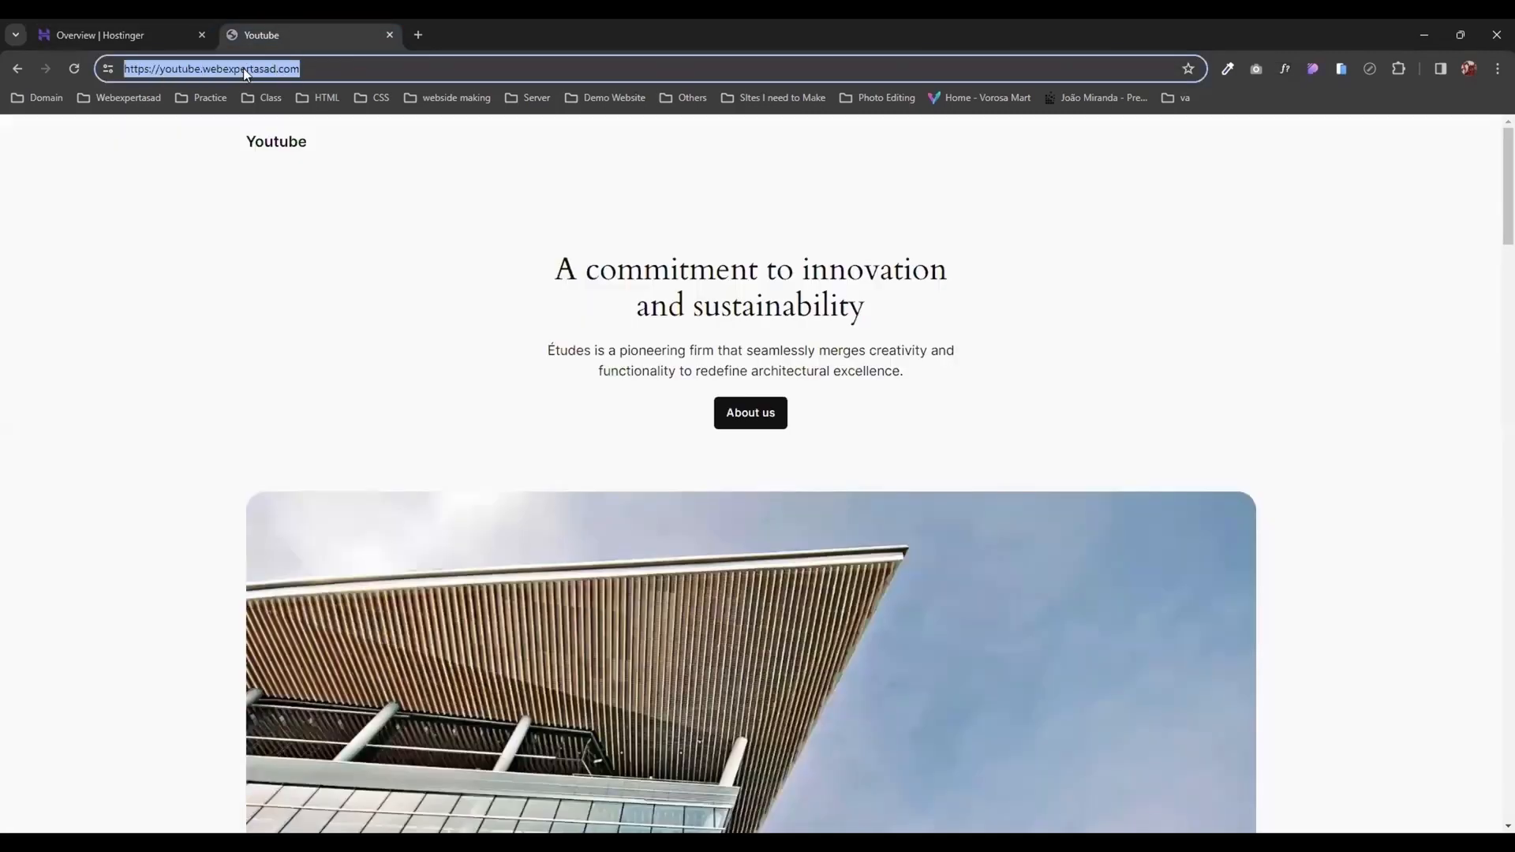
type("we")
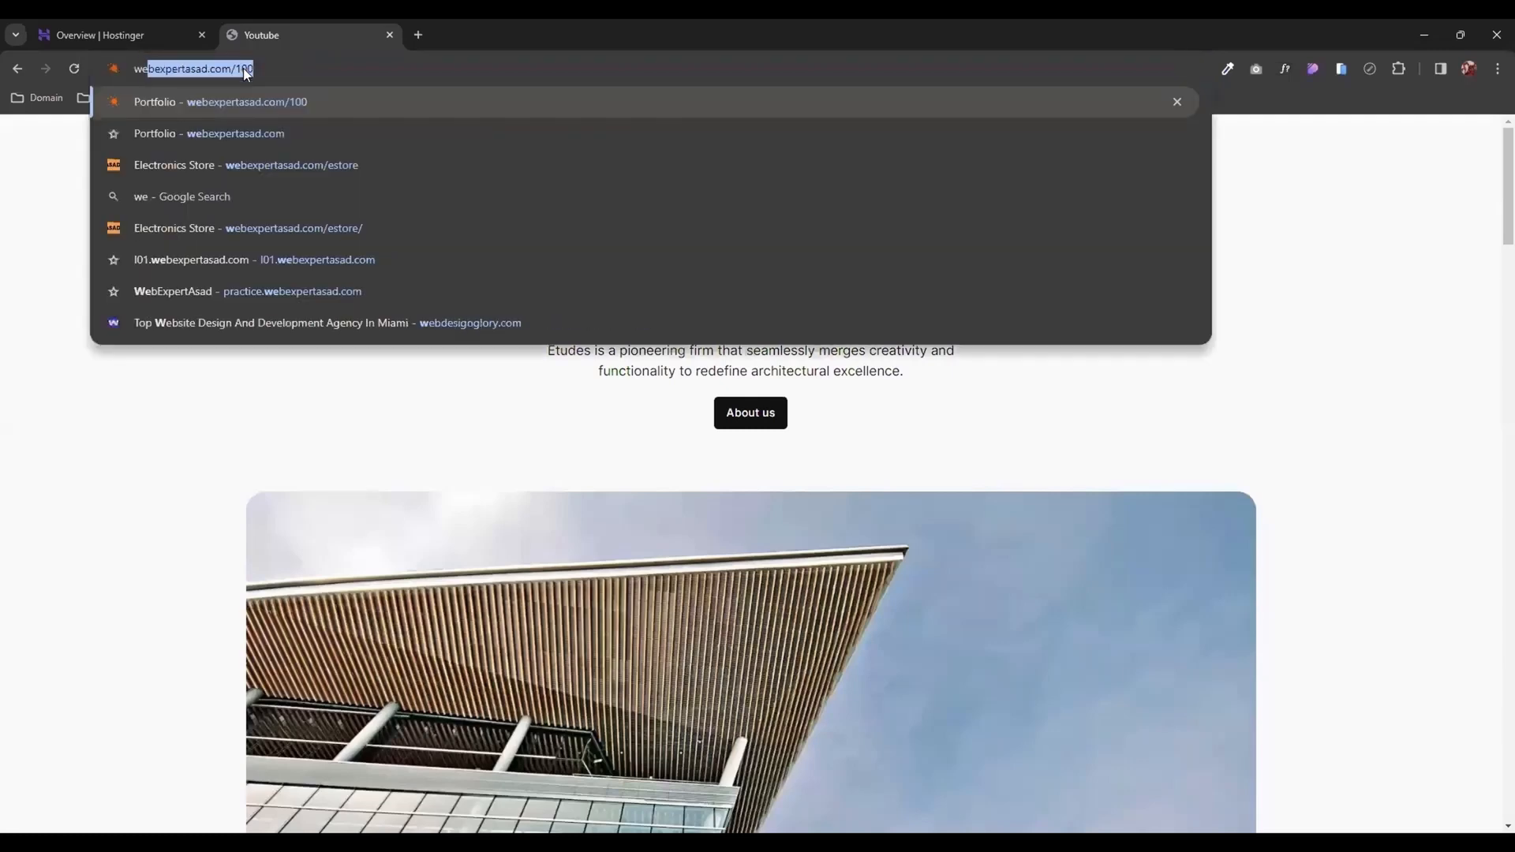
type("bexpert")
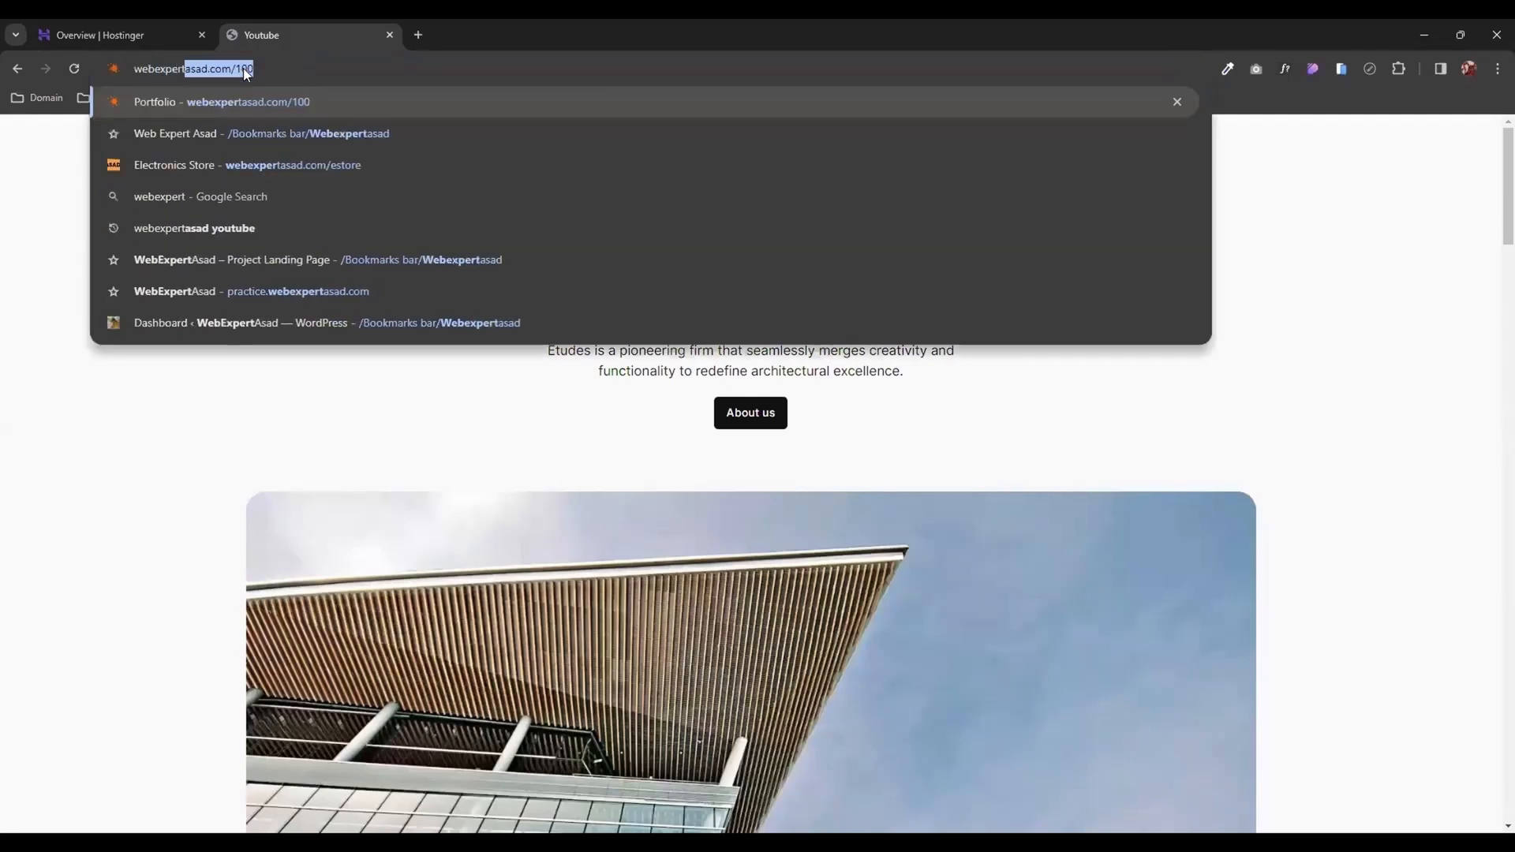
type("as")
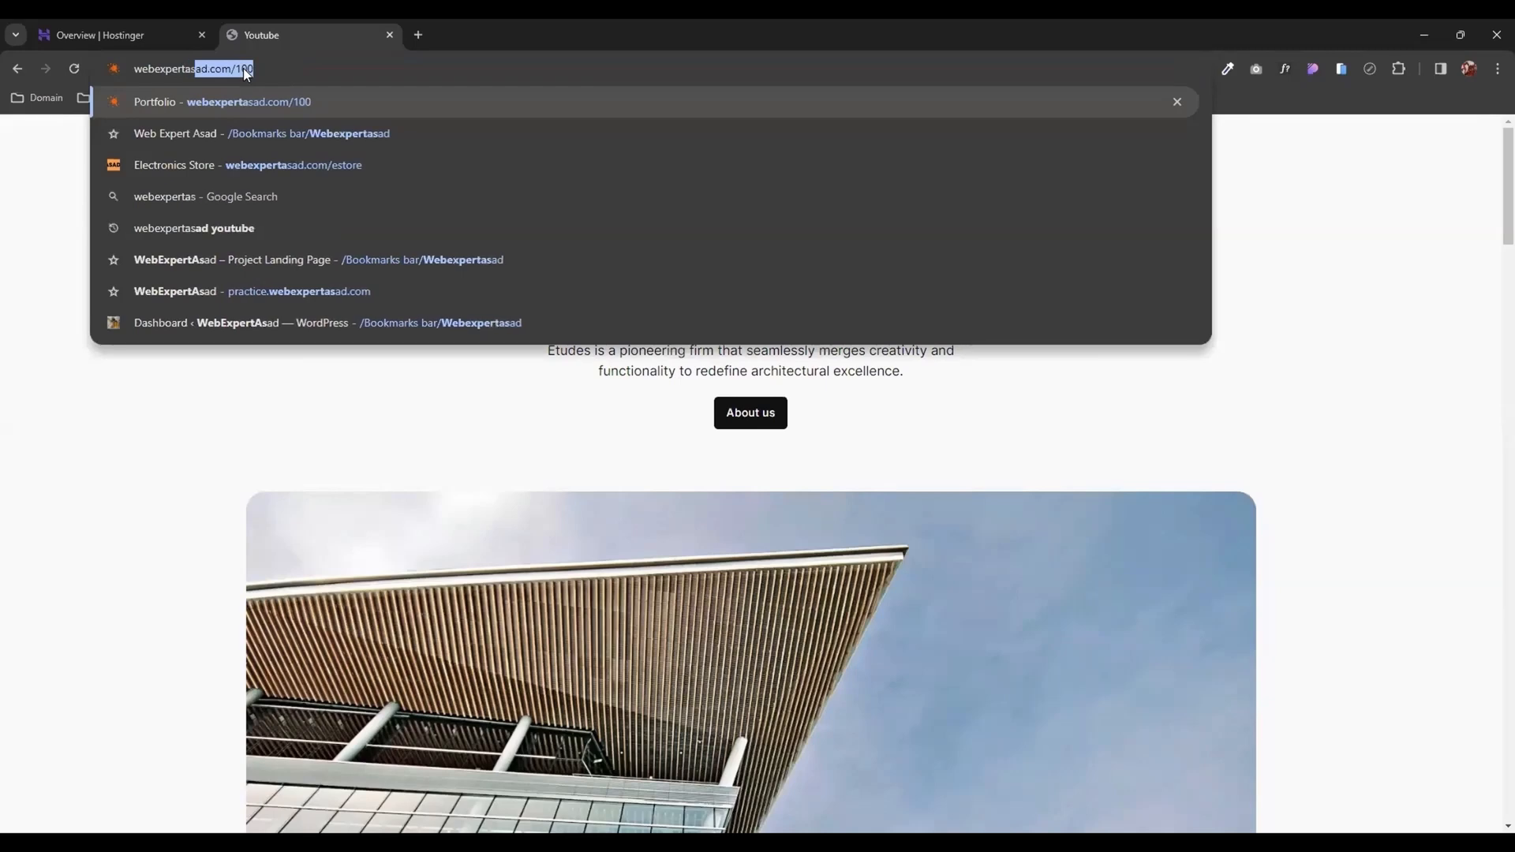
type("ad.com/")
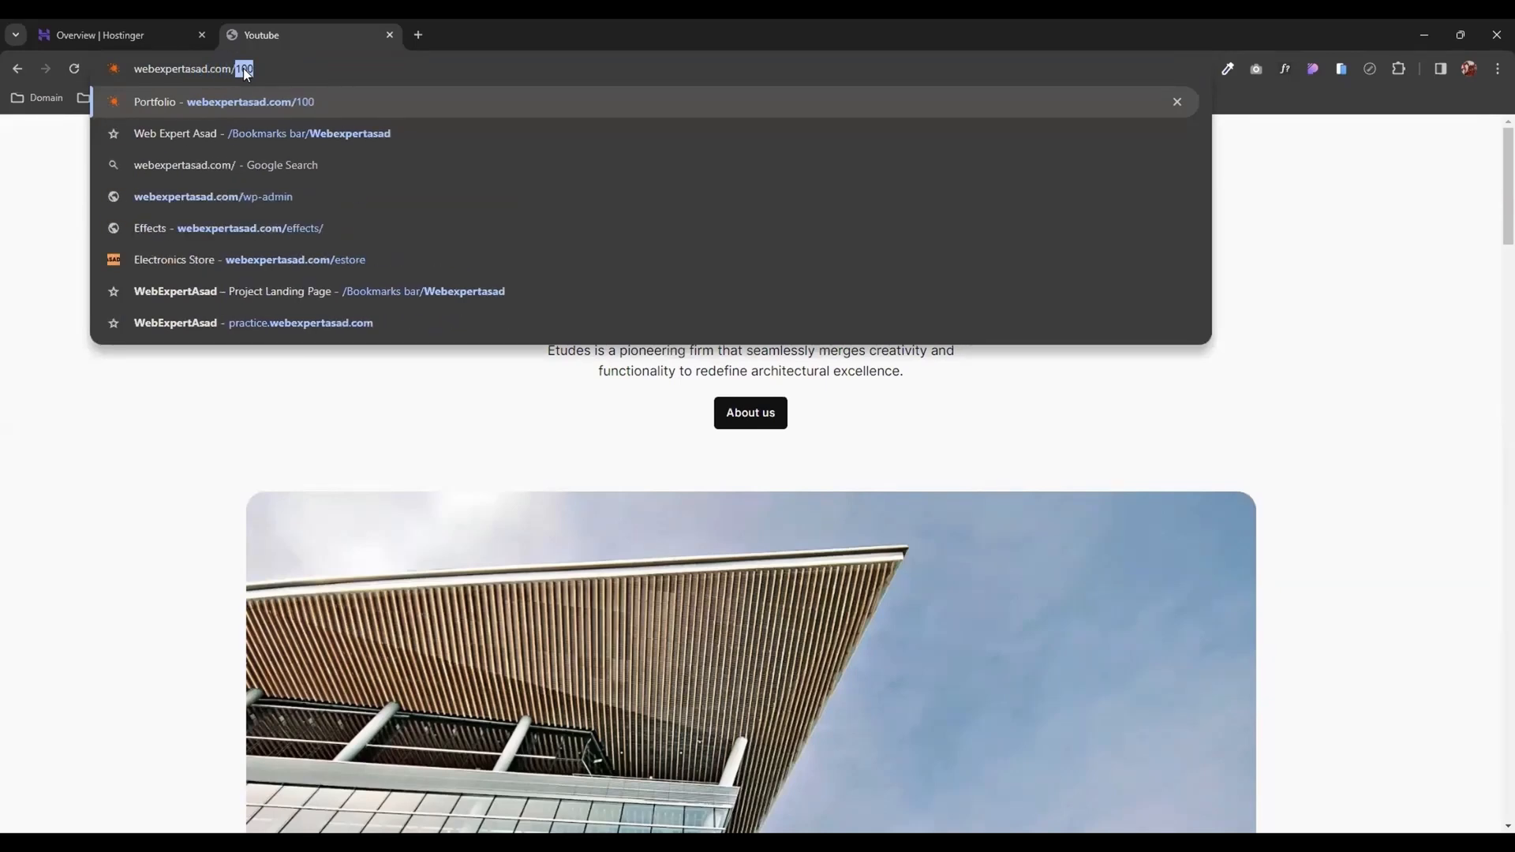
type("youtube")
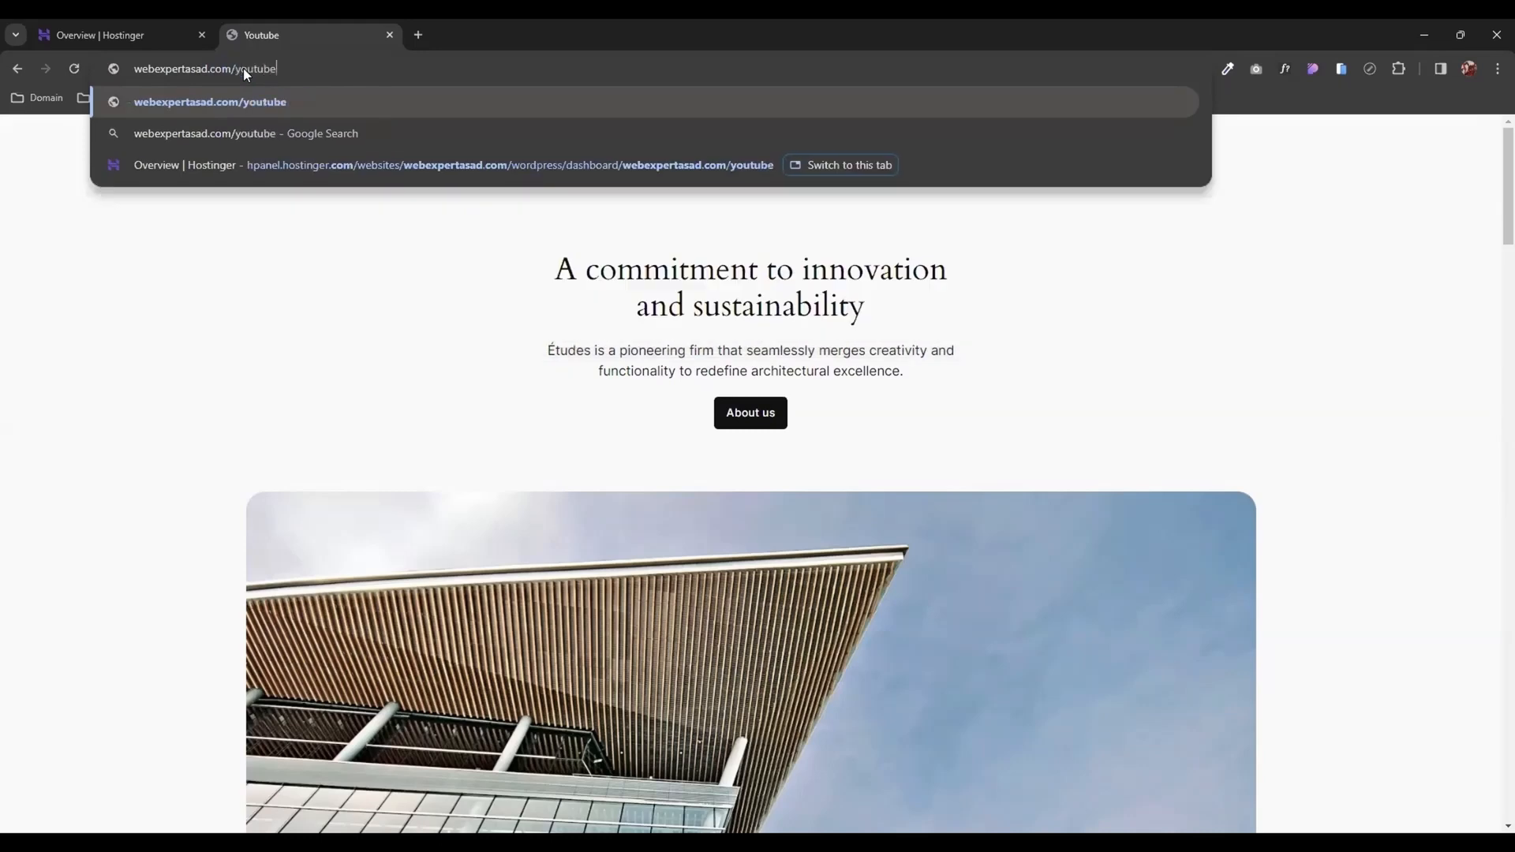
key("Return")
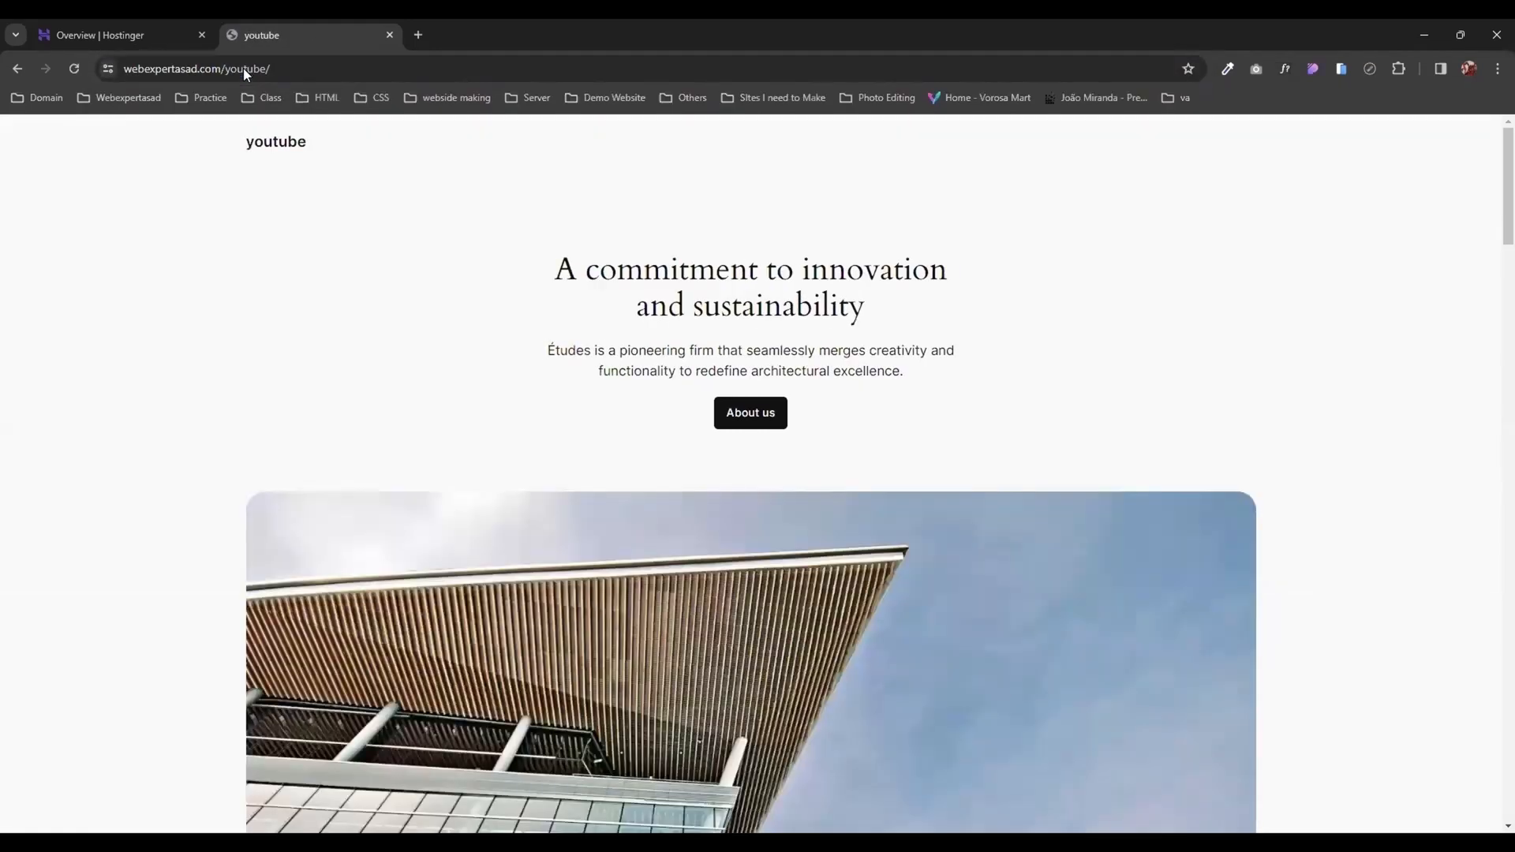
left_click(237, 69)
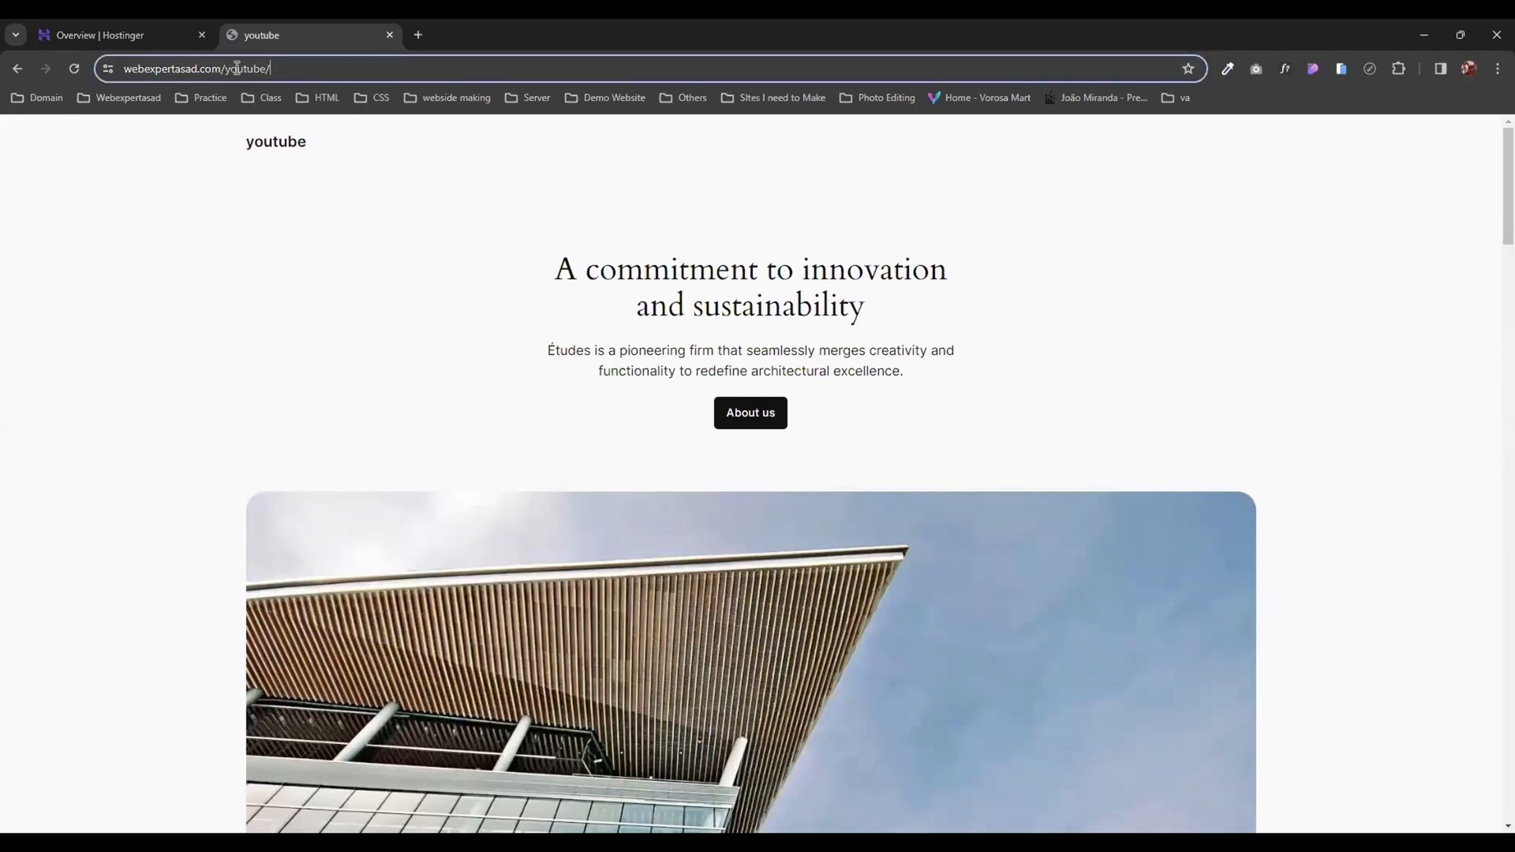
left_click_drag(237, 69, 108, 69)
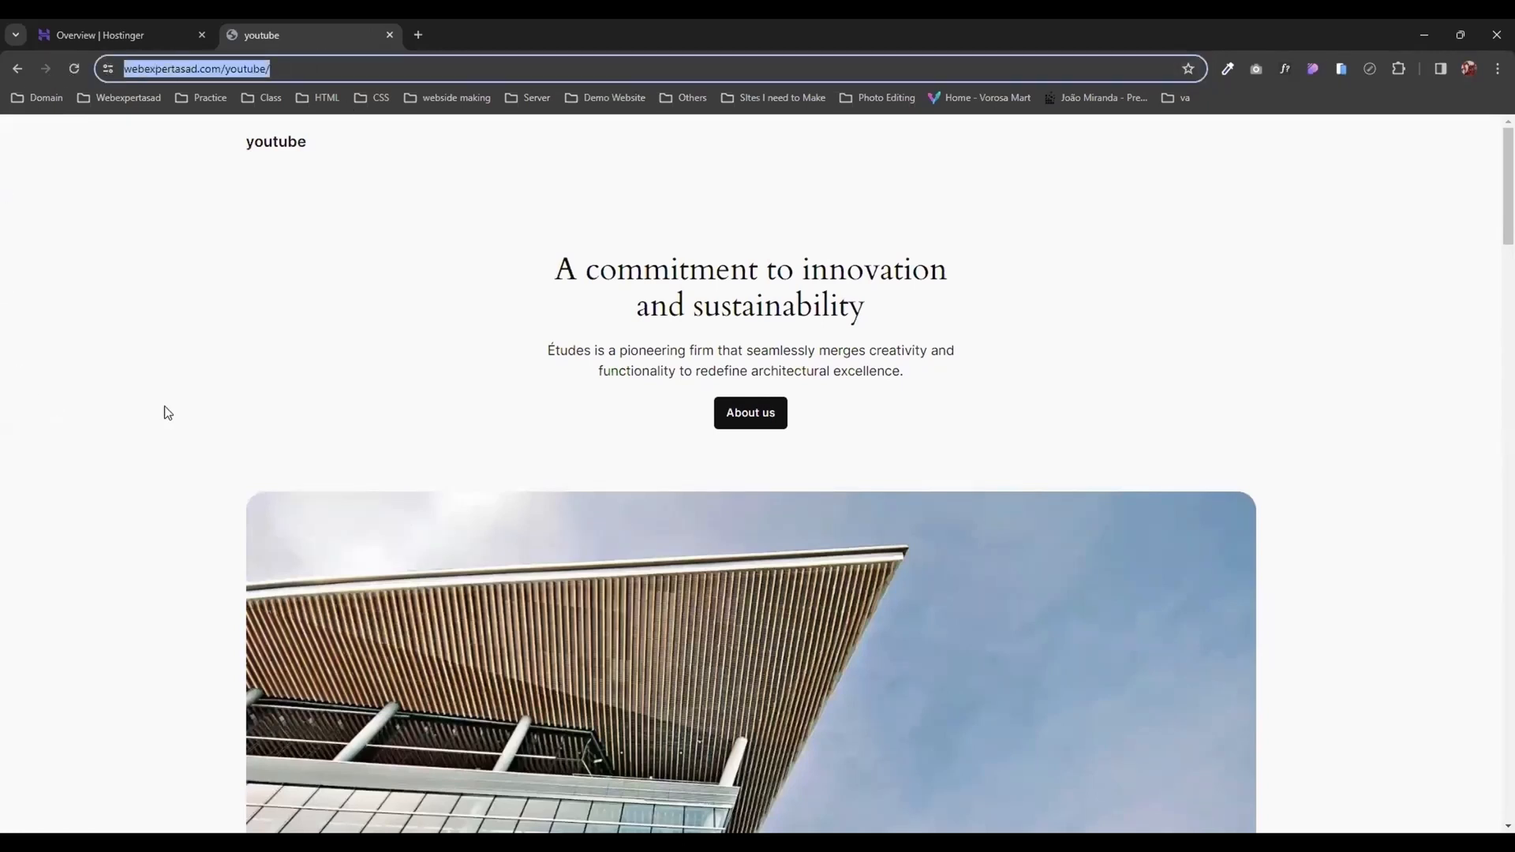